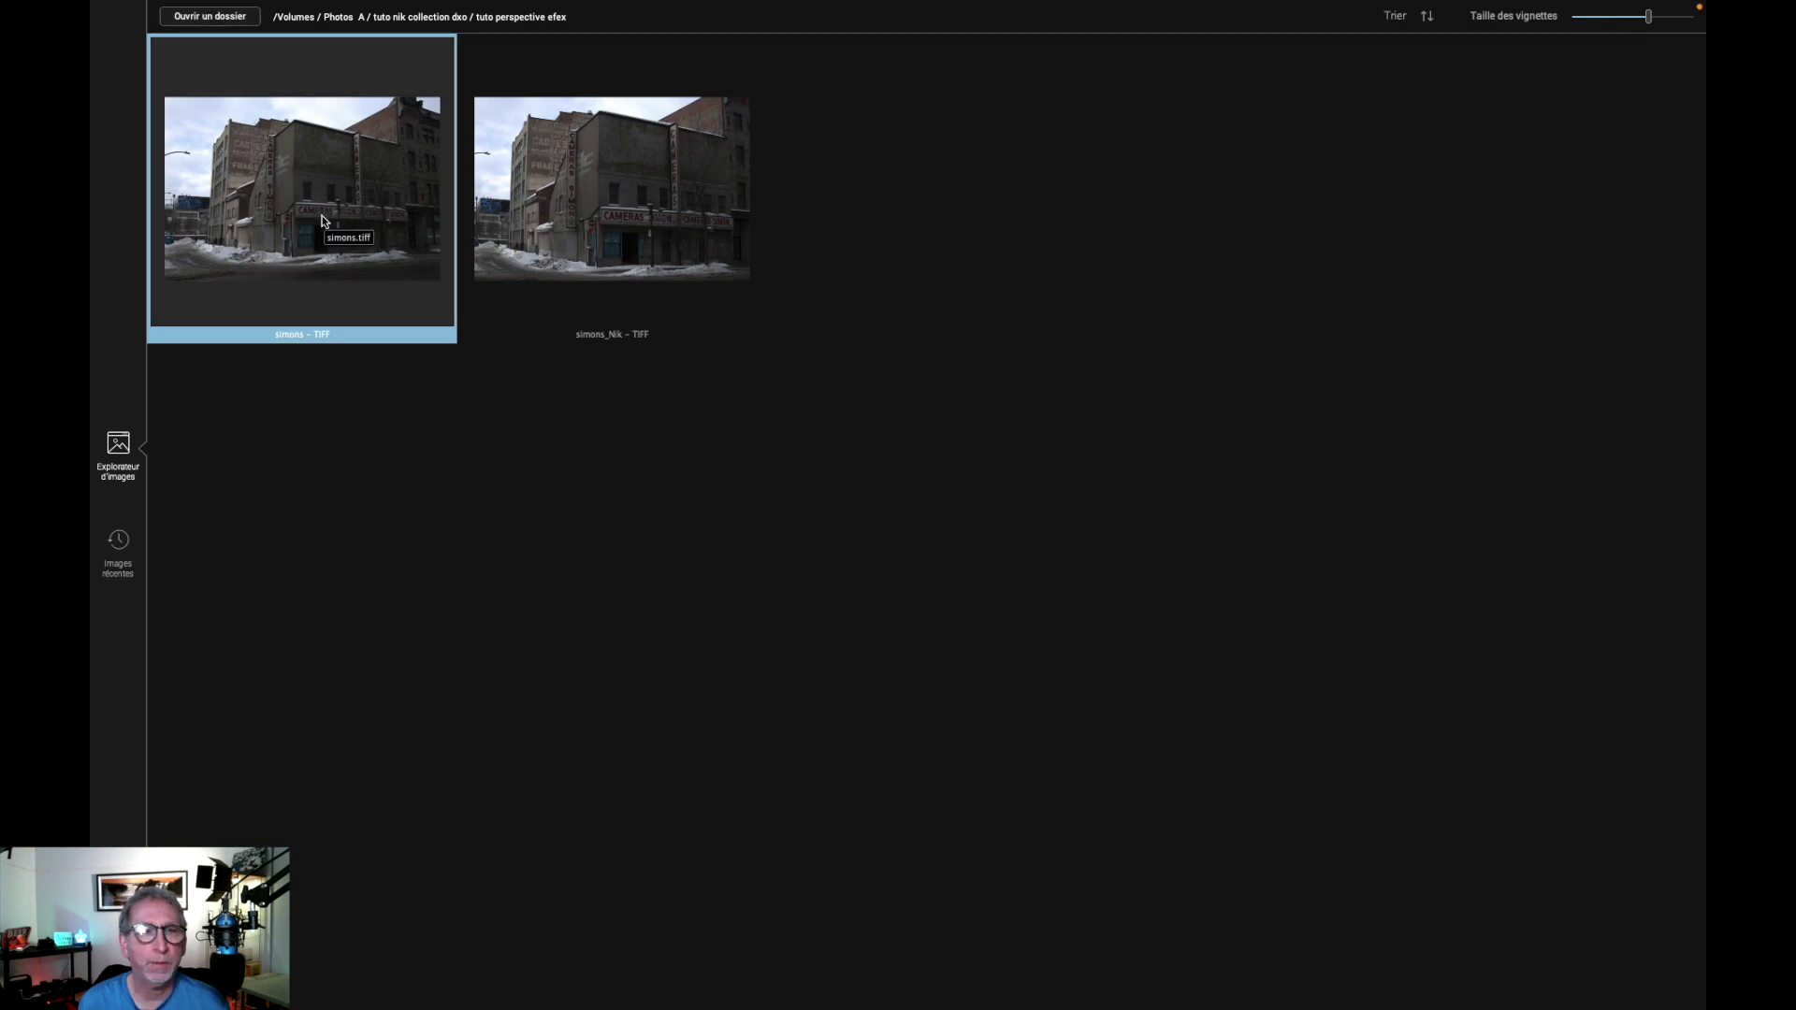
- Open the simons TIFF photo from the image browser for editing
left_click(305, 169)
double_click(305, 174)
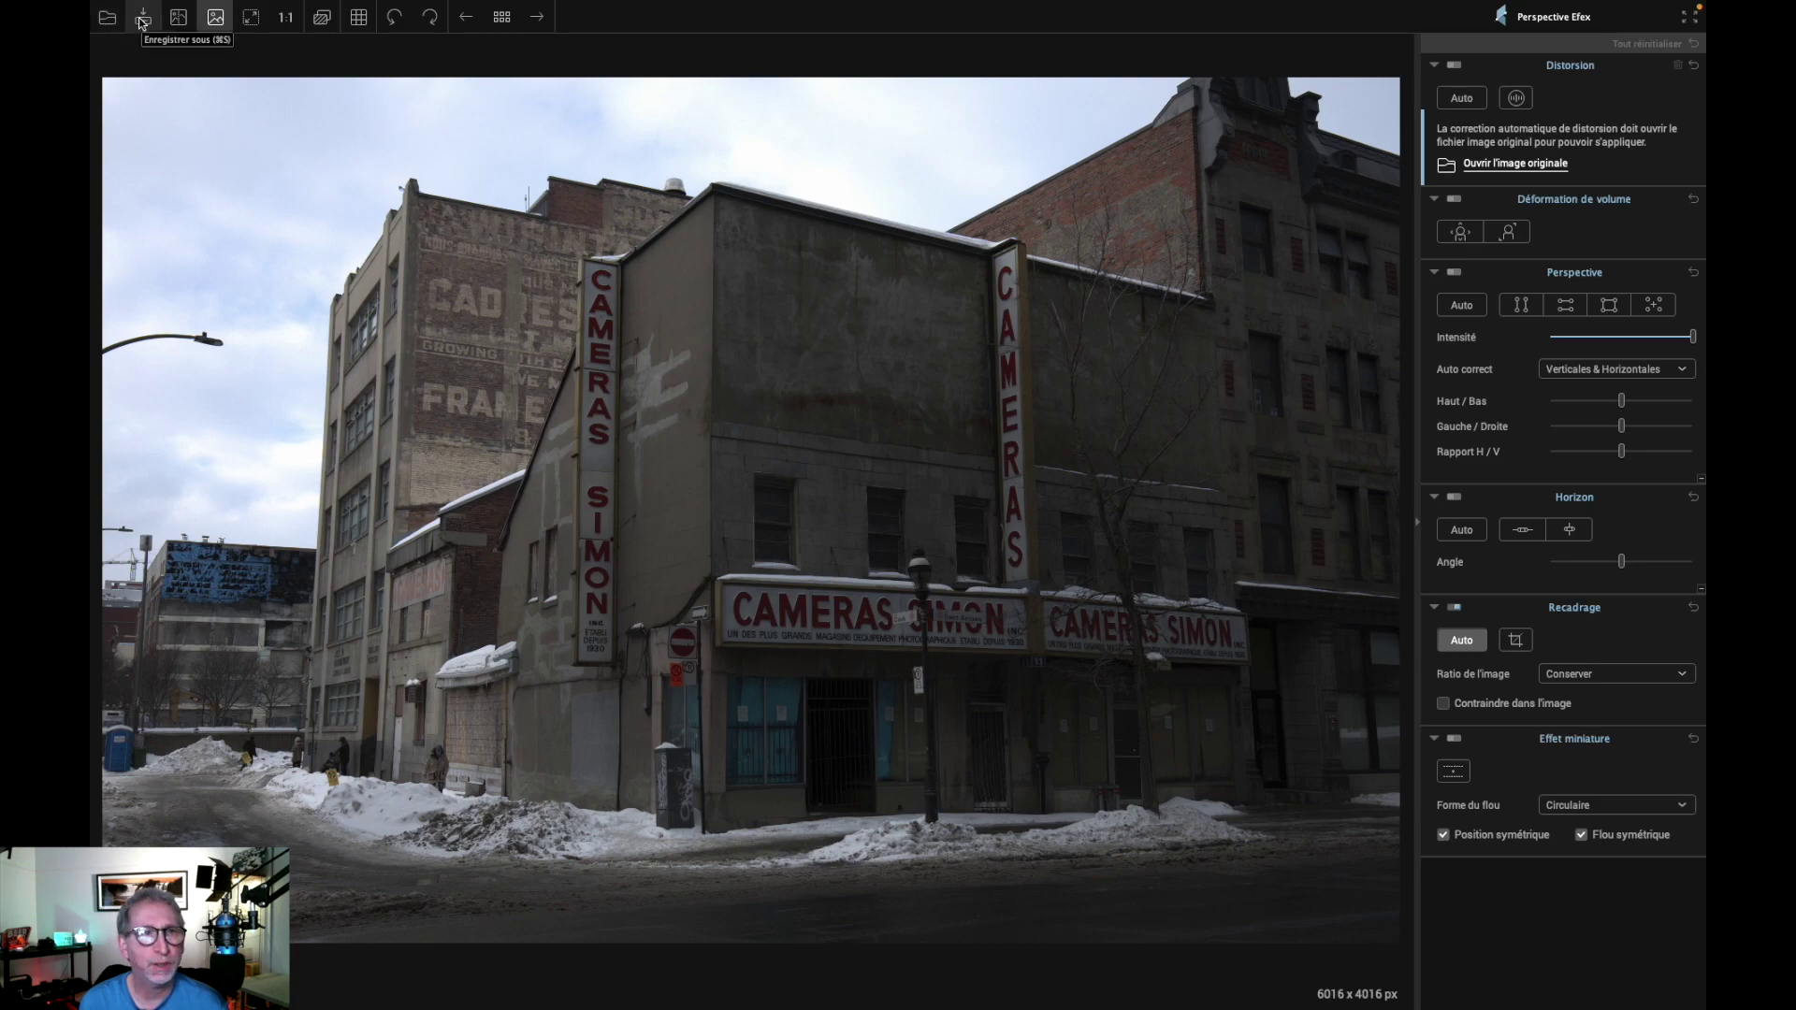
- Inspect the photo in side-by-side, single-image and 1:1 views, and reopen it from the image browser
left_click(177, 16)
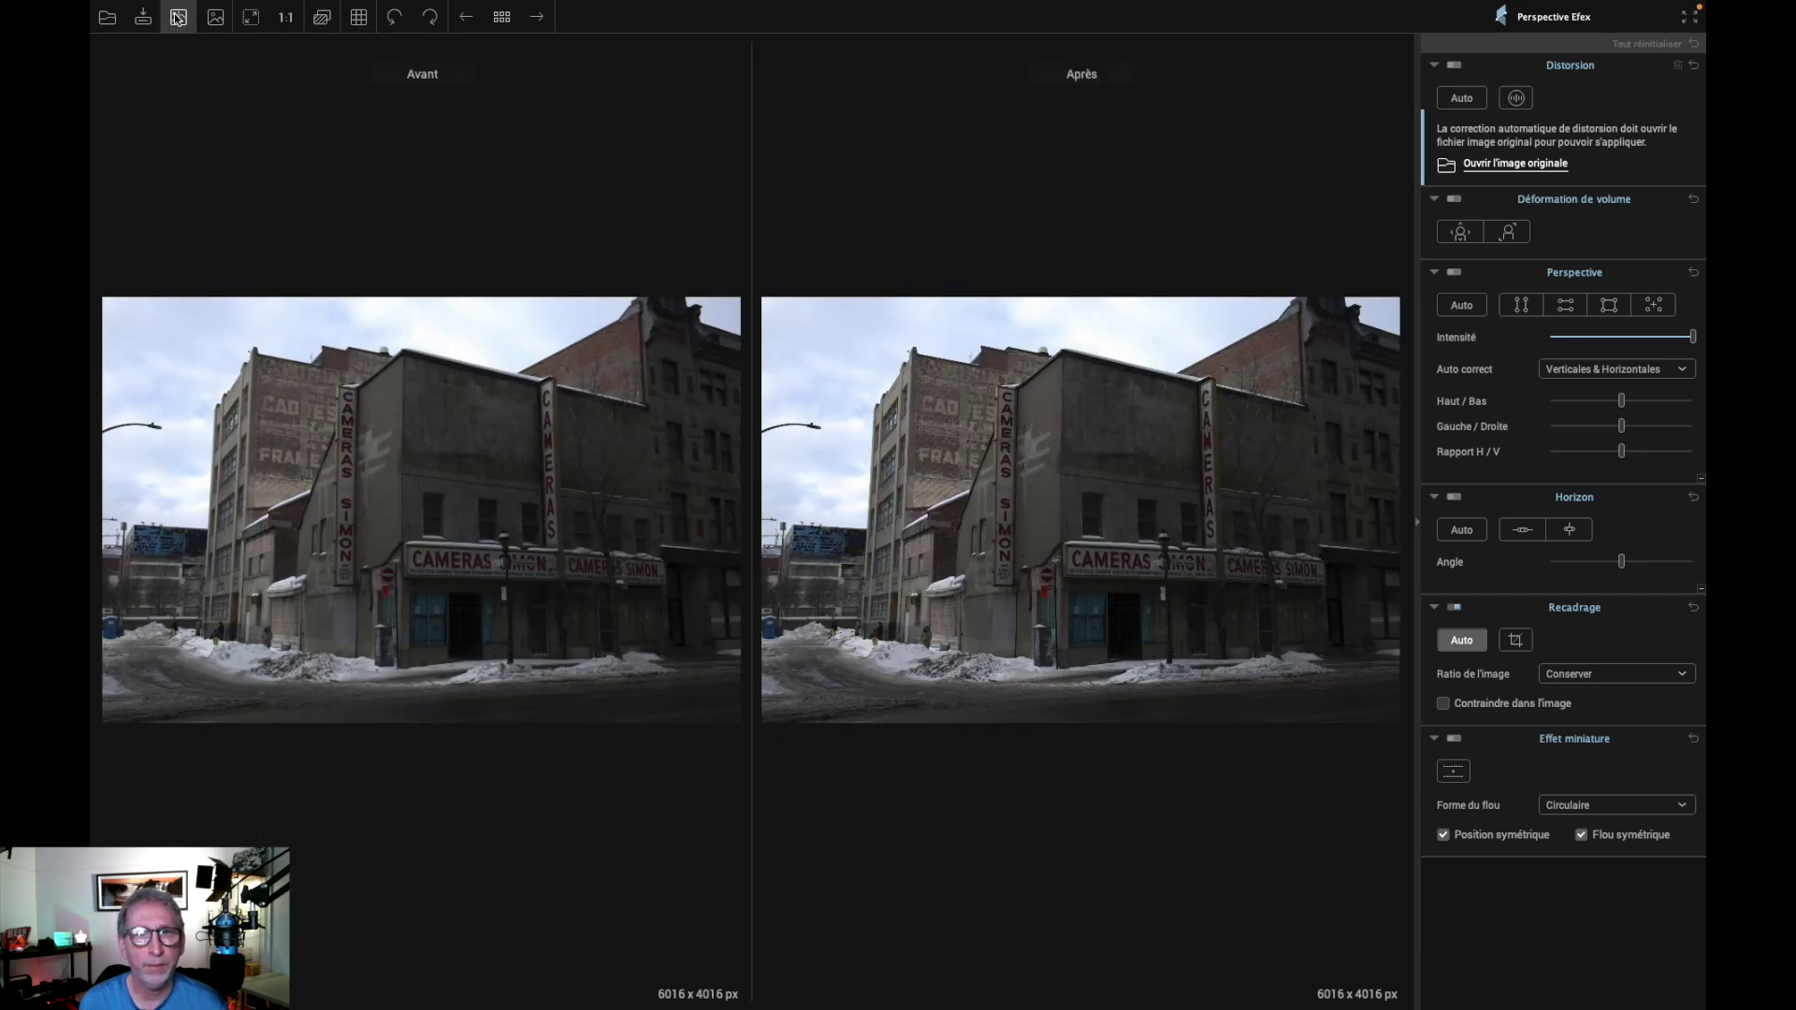
left_click(211, 21)
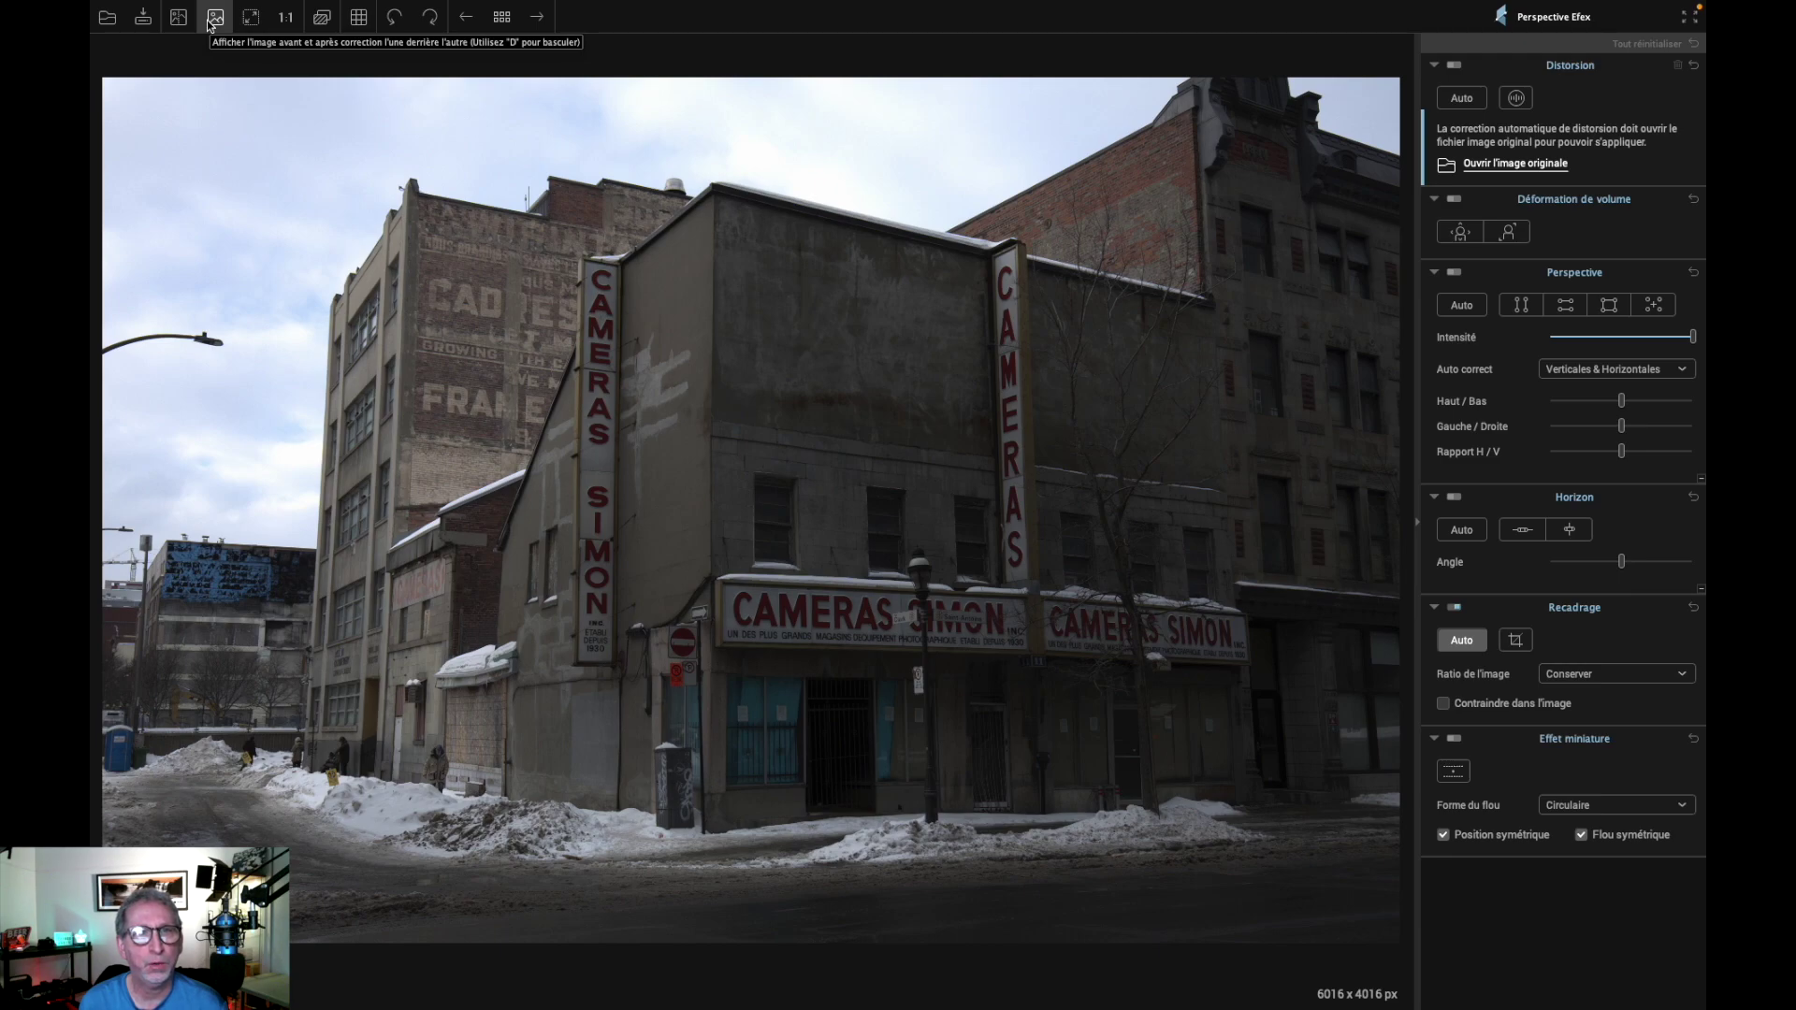
left_click(284, 24)
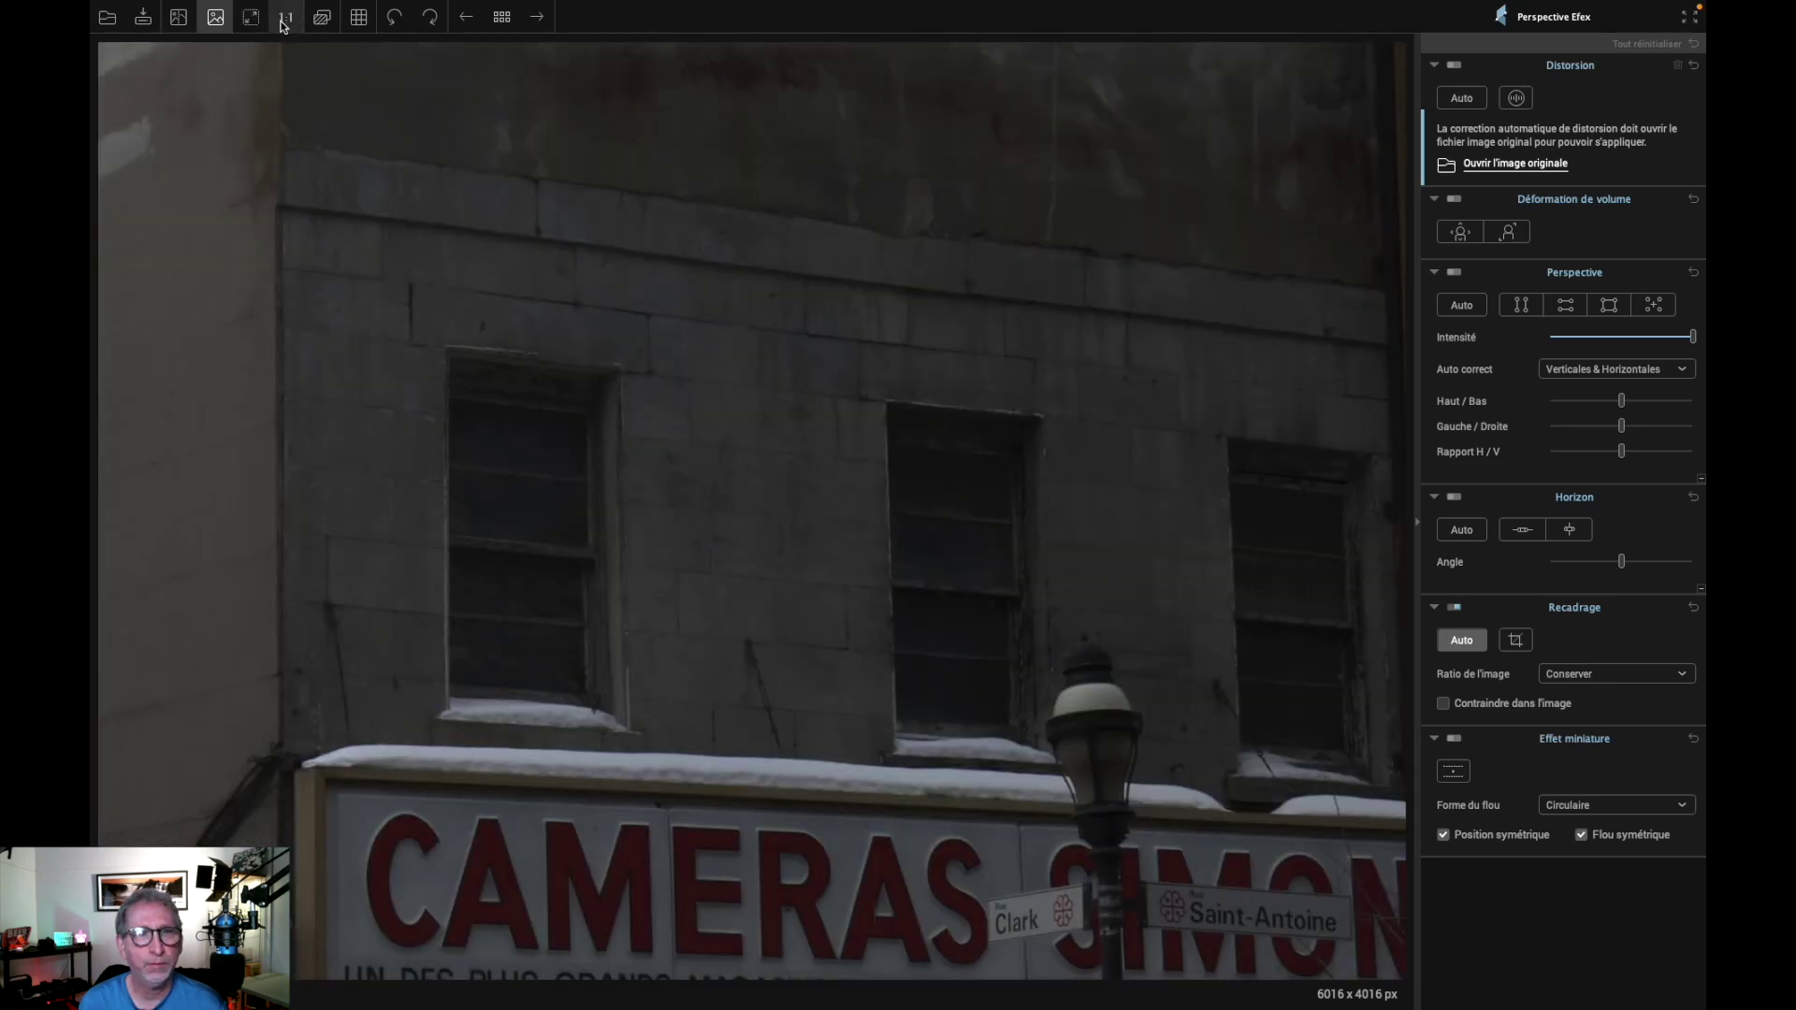
left_click(283, 25)
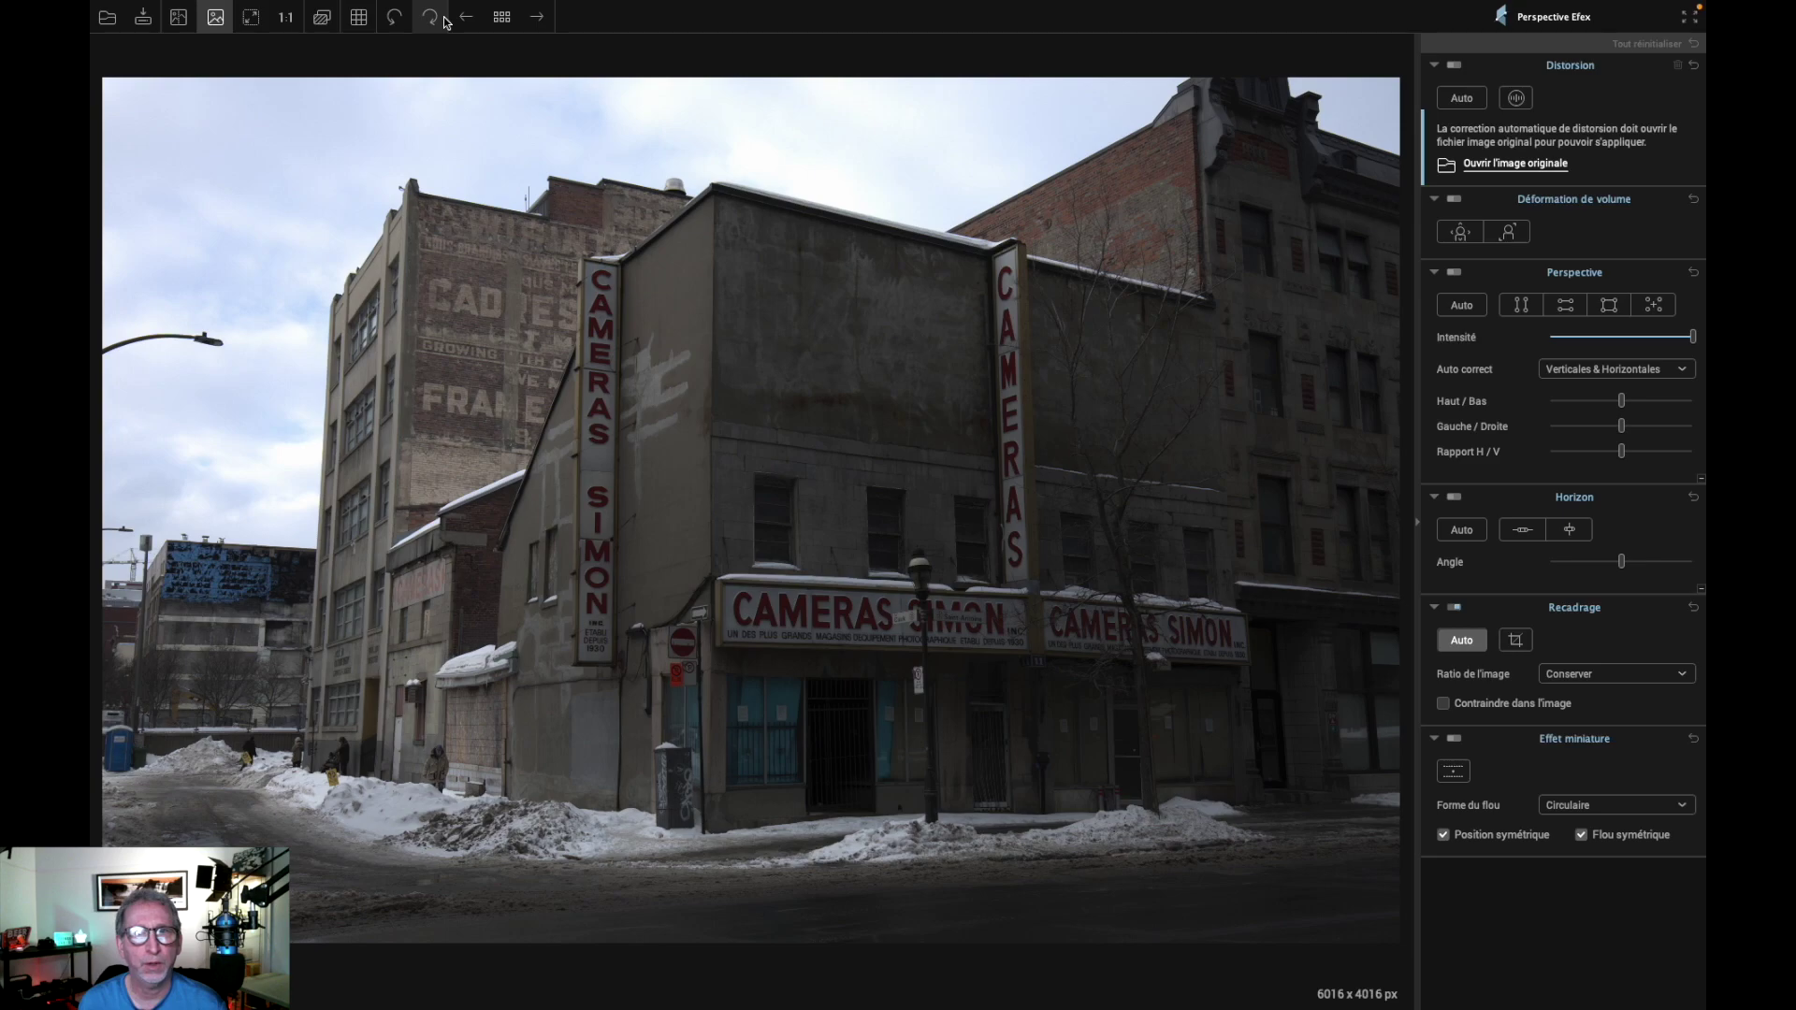
left_click(497, 22)
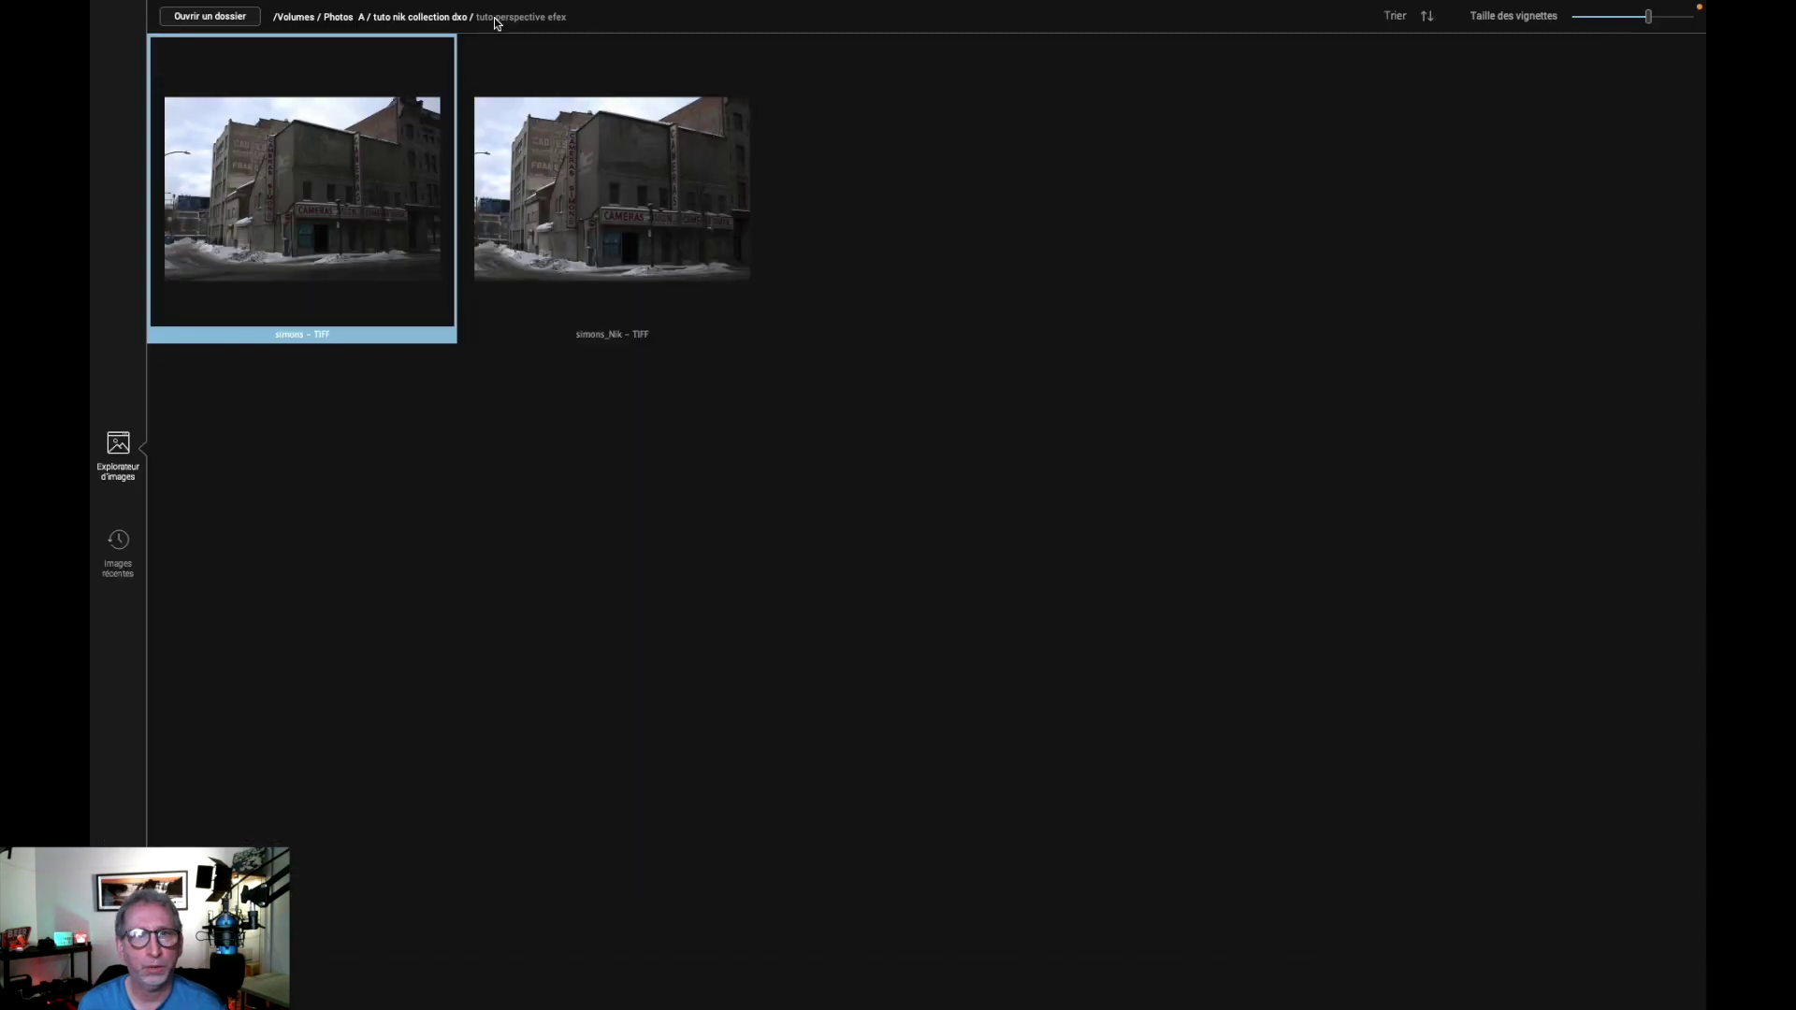
double_click(335, 156)
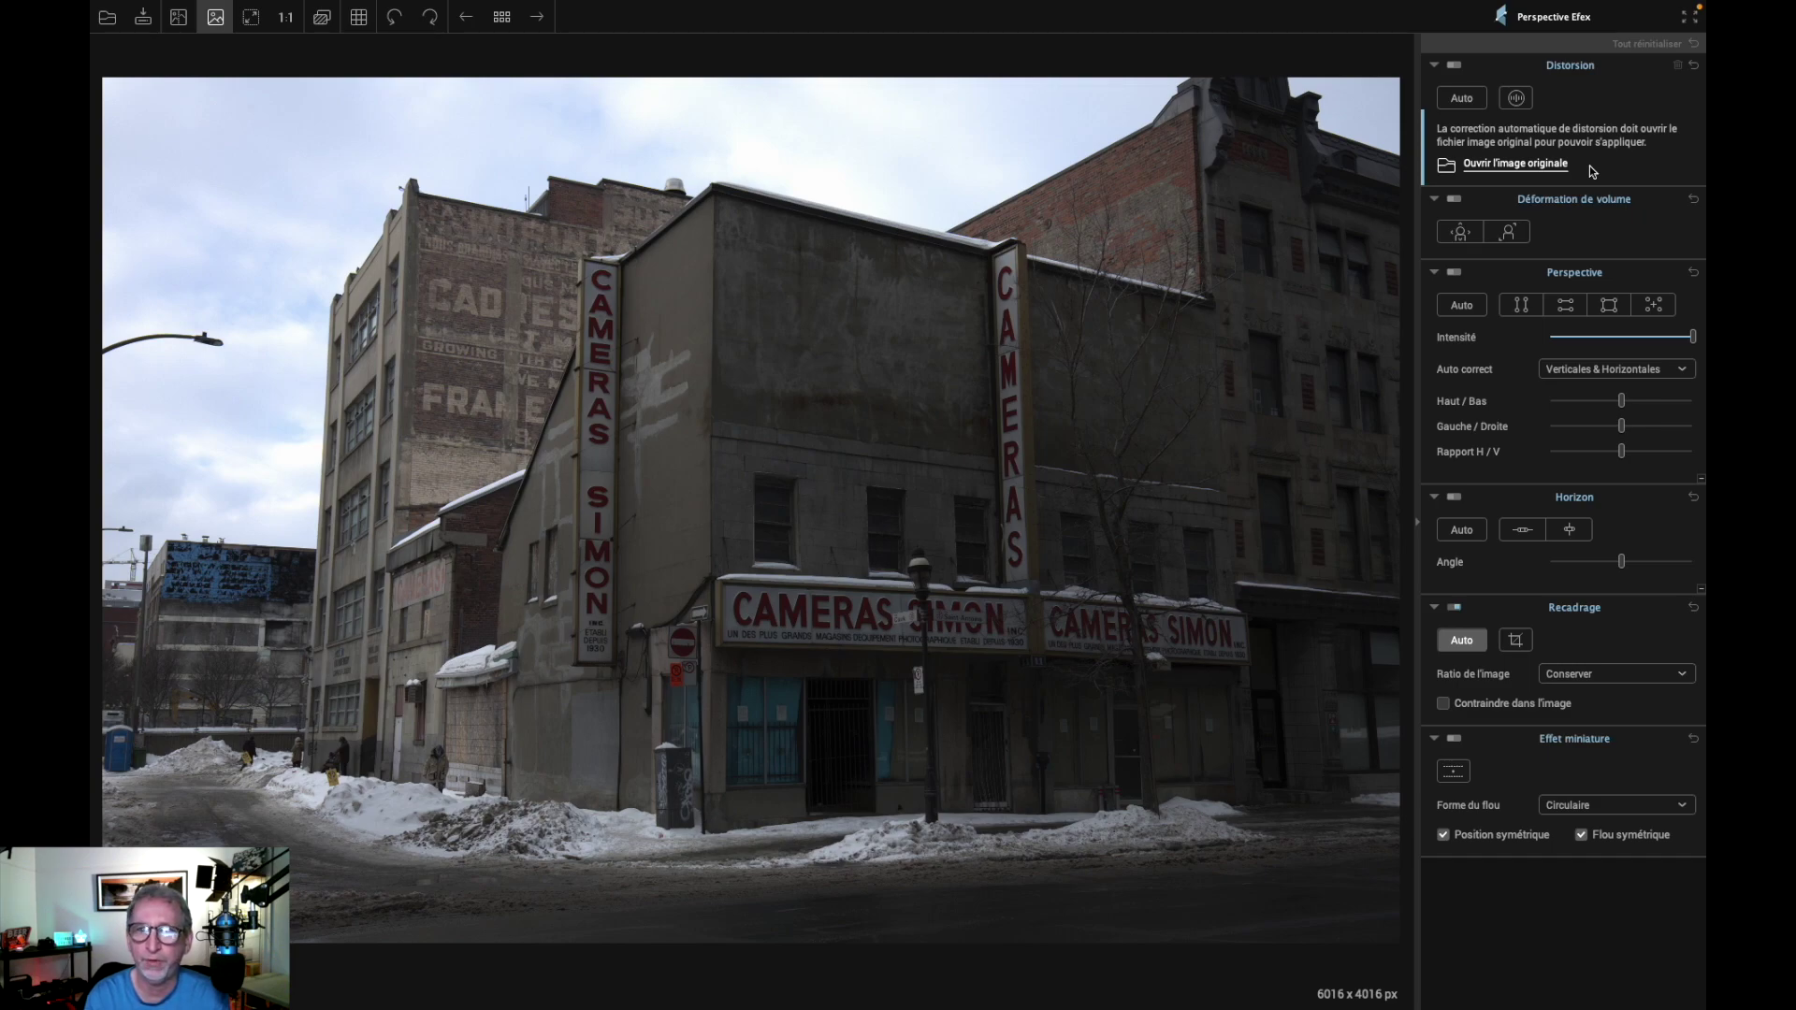
- Load the original image _DSC0599.NEF to apply the automatic distortion correction
left_click(1520, 165)
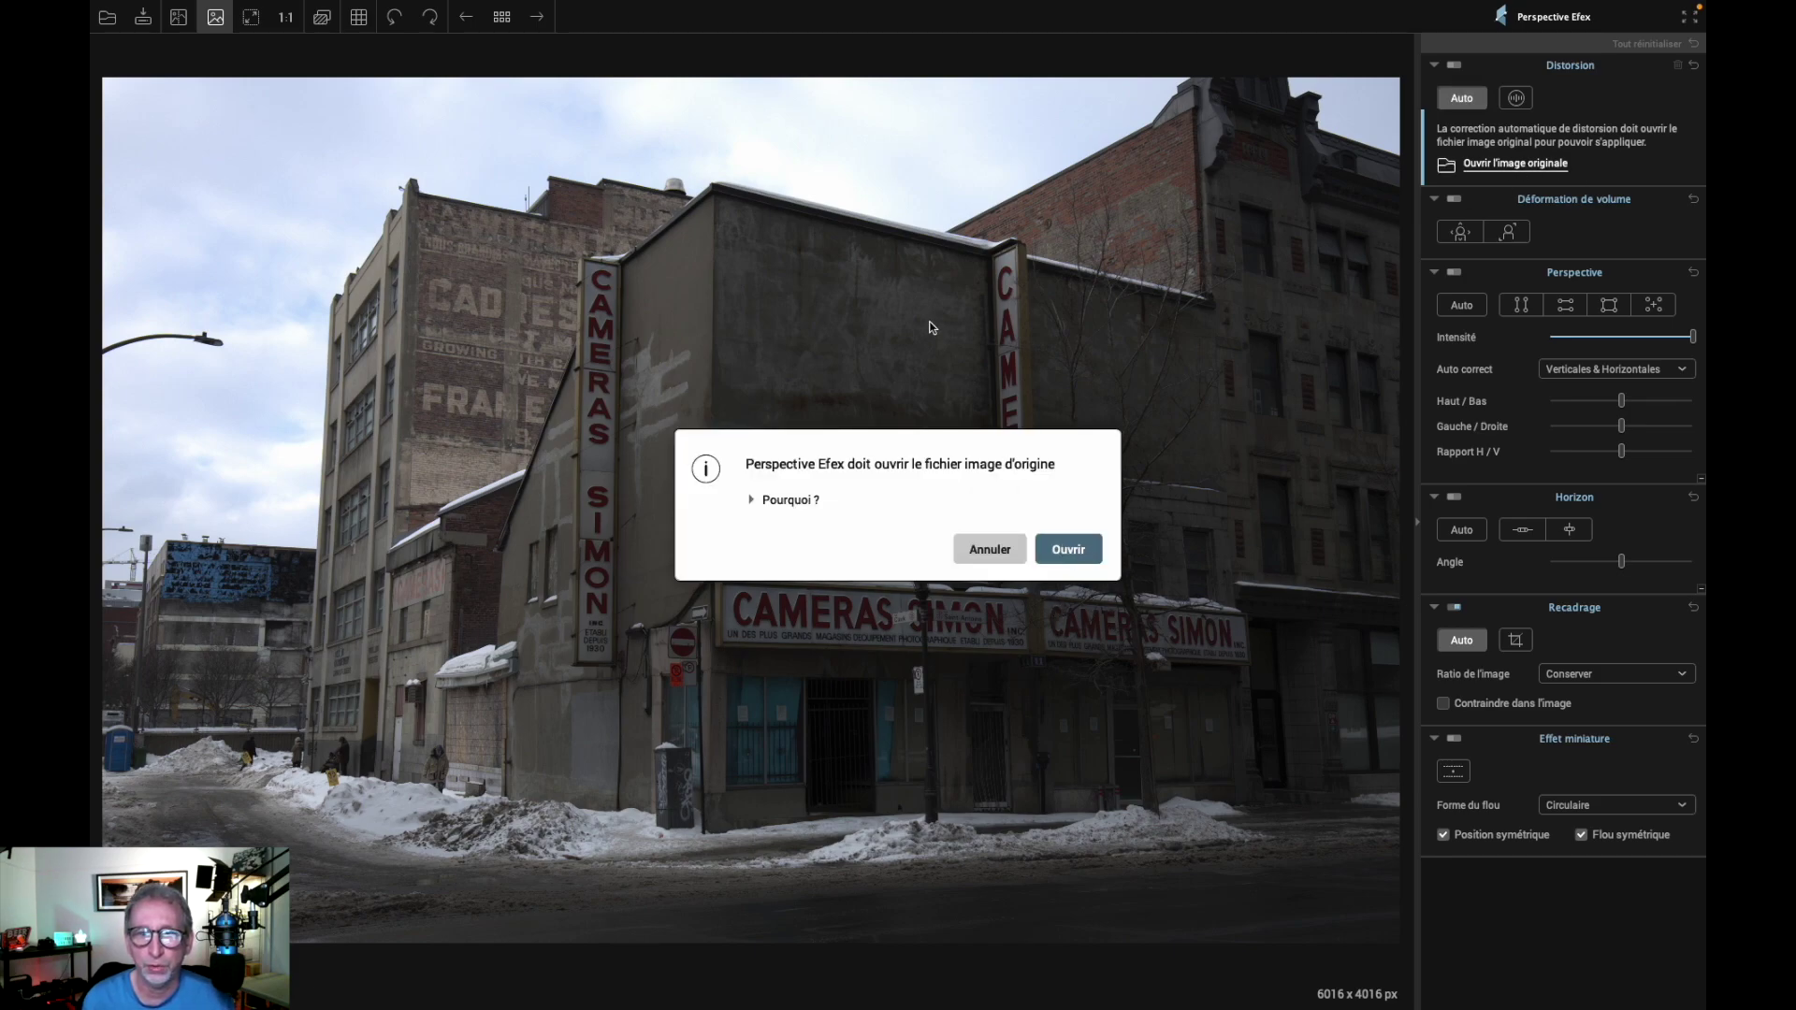
key("Return")
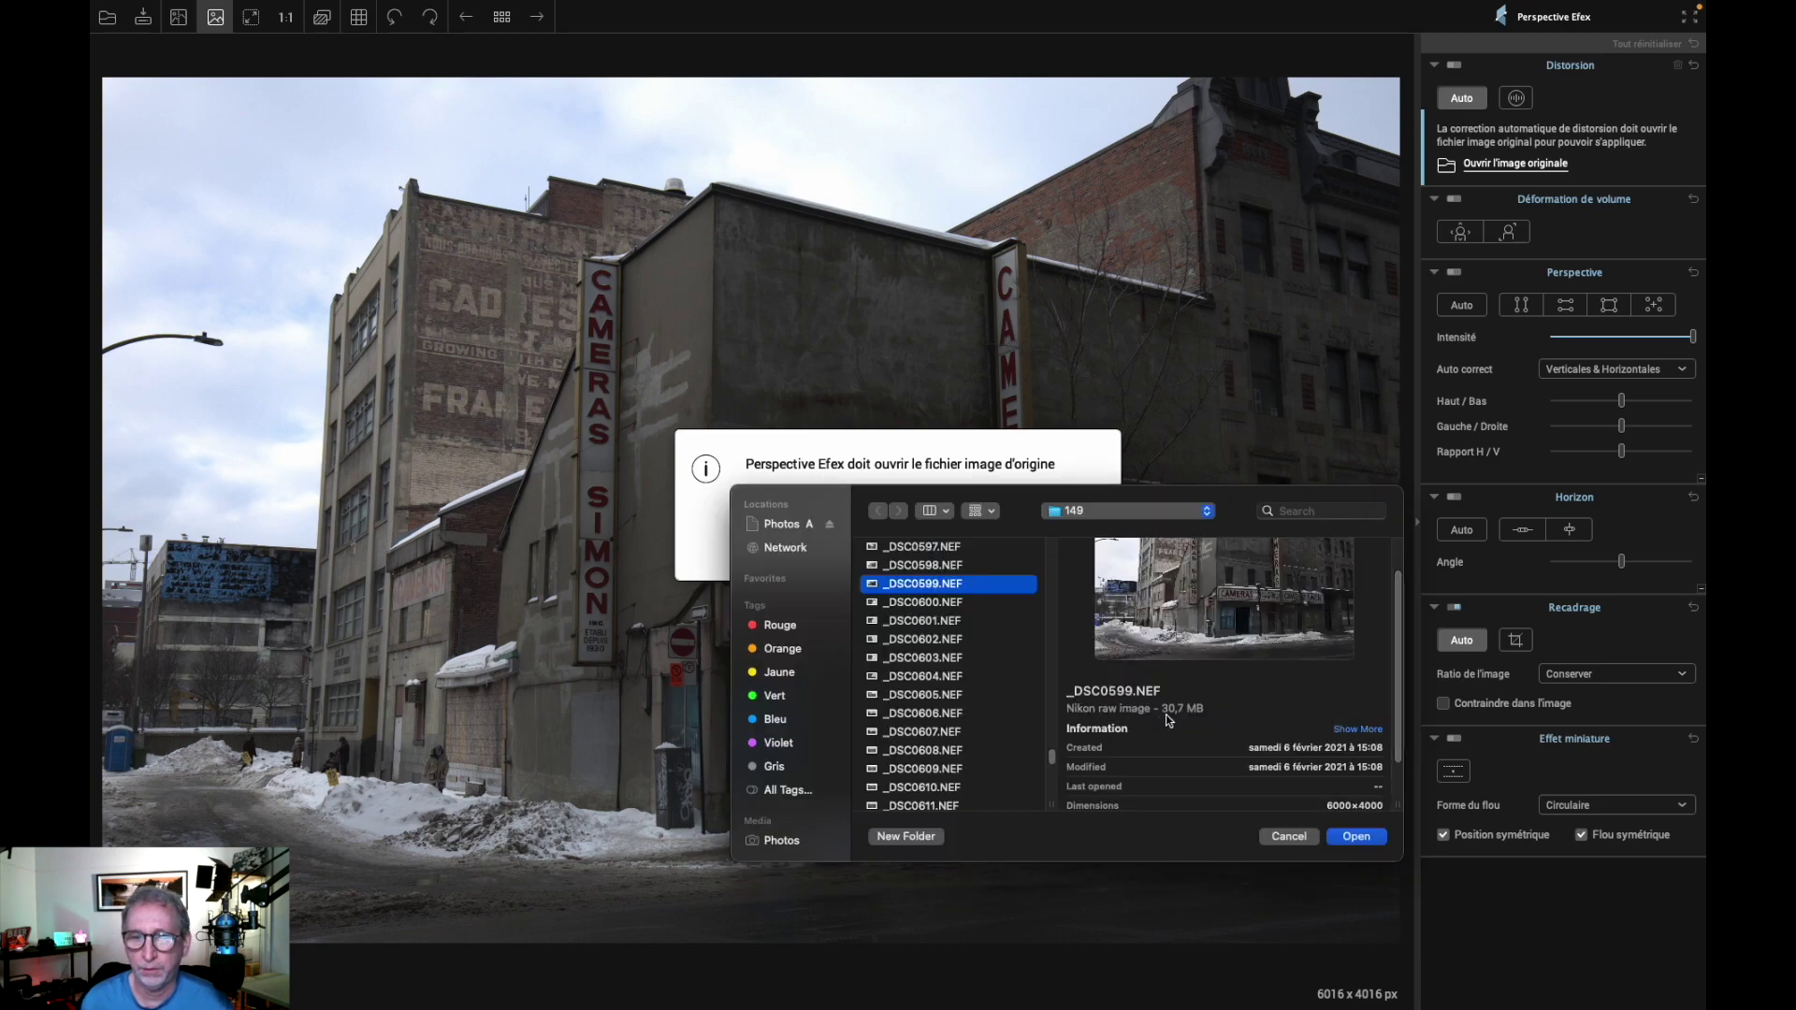
left_click(1349, 839)
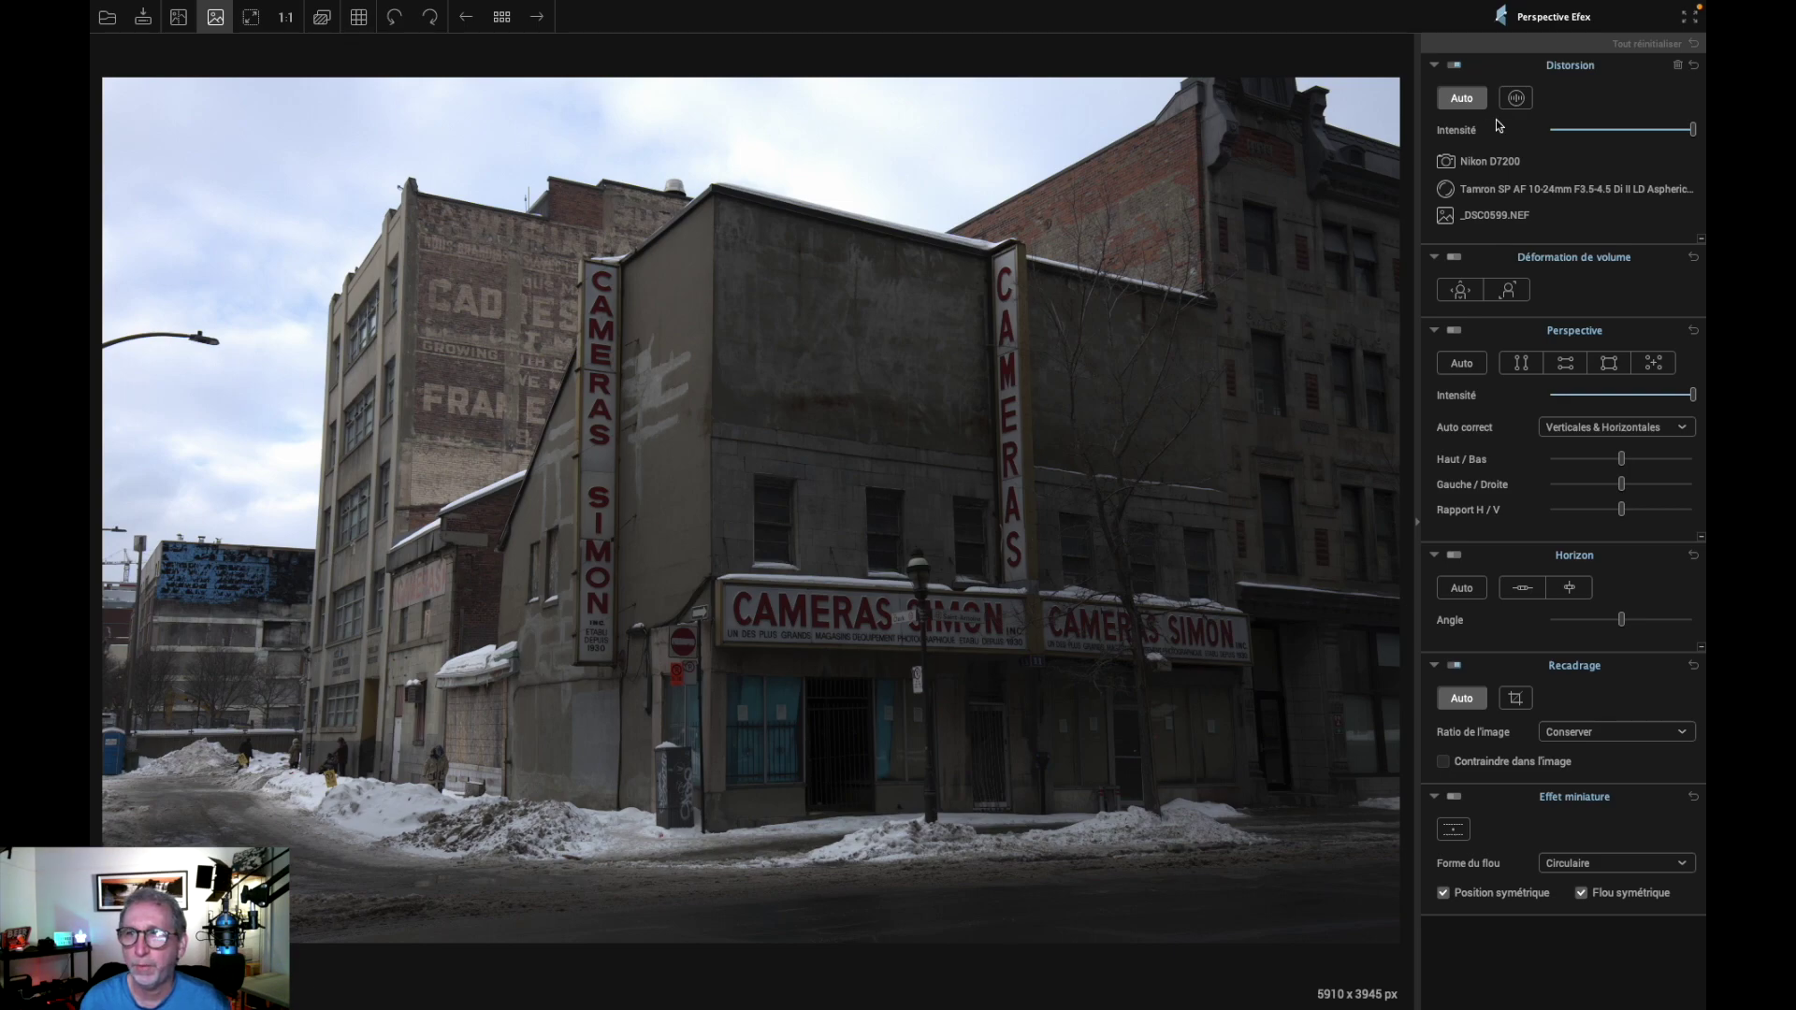
- Compare the photo with the distortion correction off and on in the before/after view, keeping its intensity at 100
left_click(1454, 65)
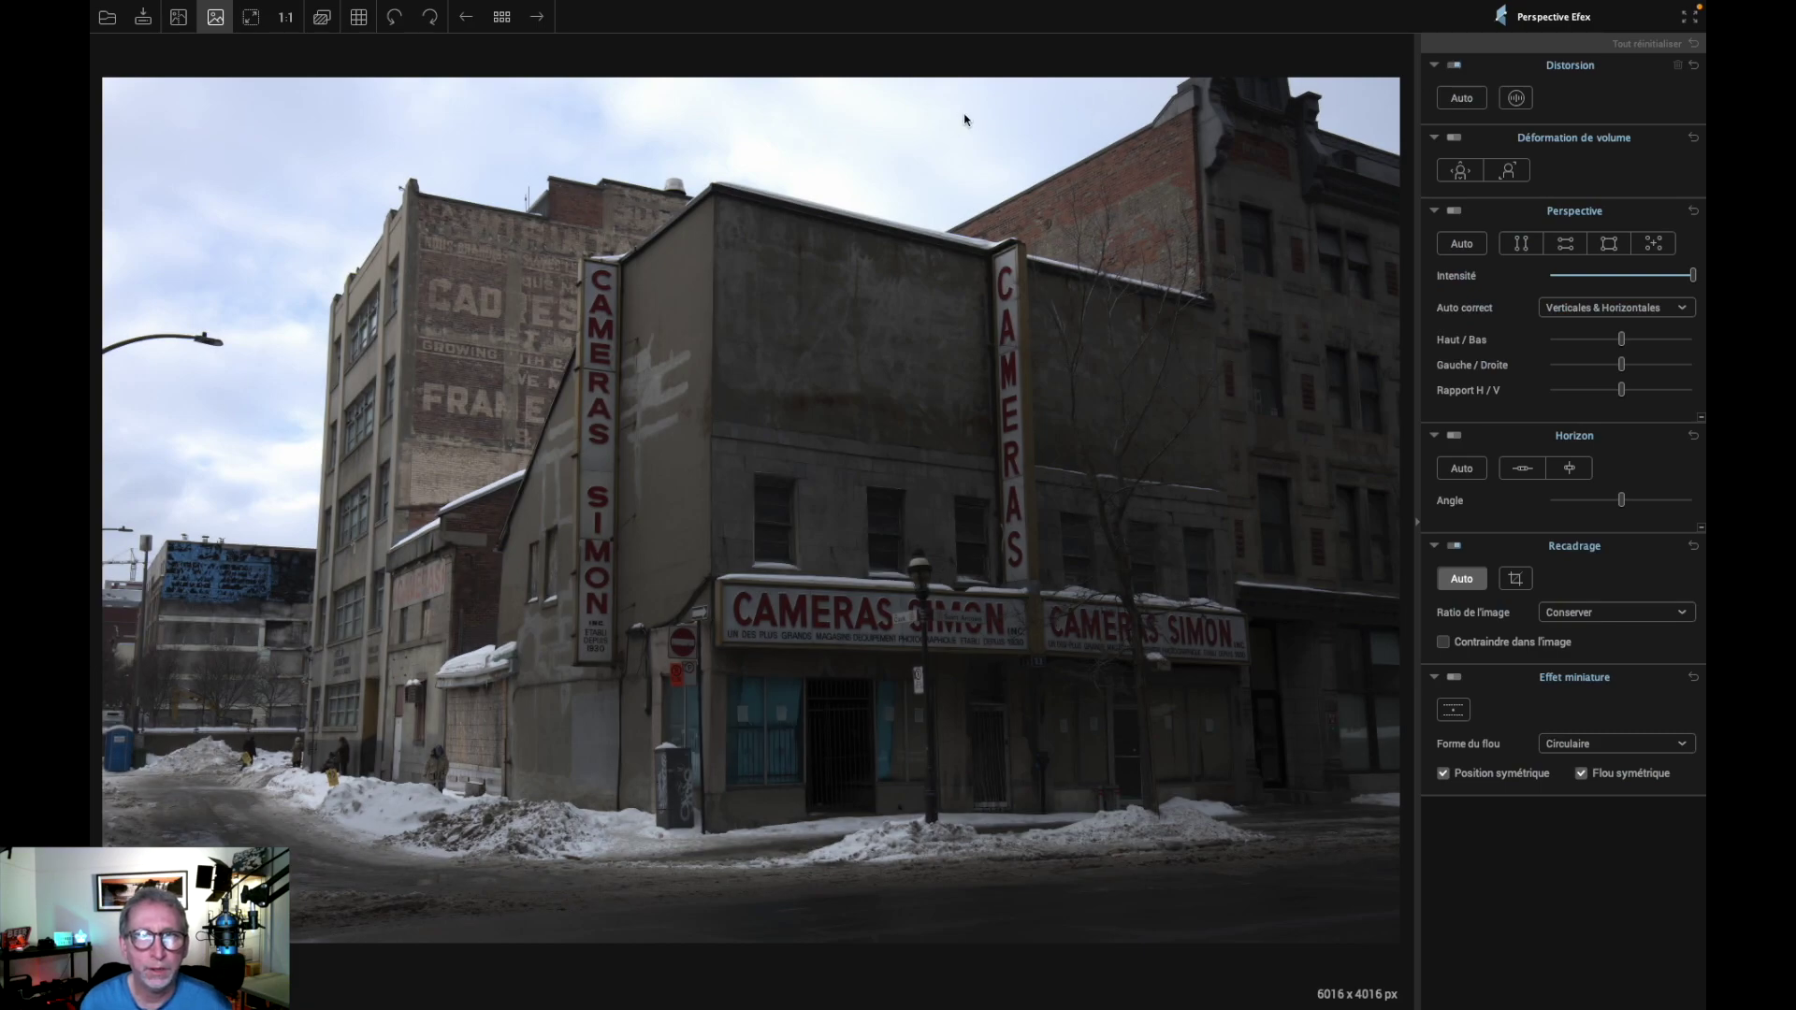
left_click(177, 19)
left_click(1453, 65)
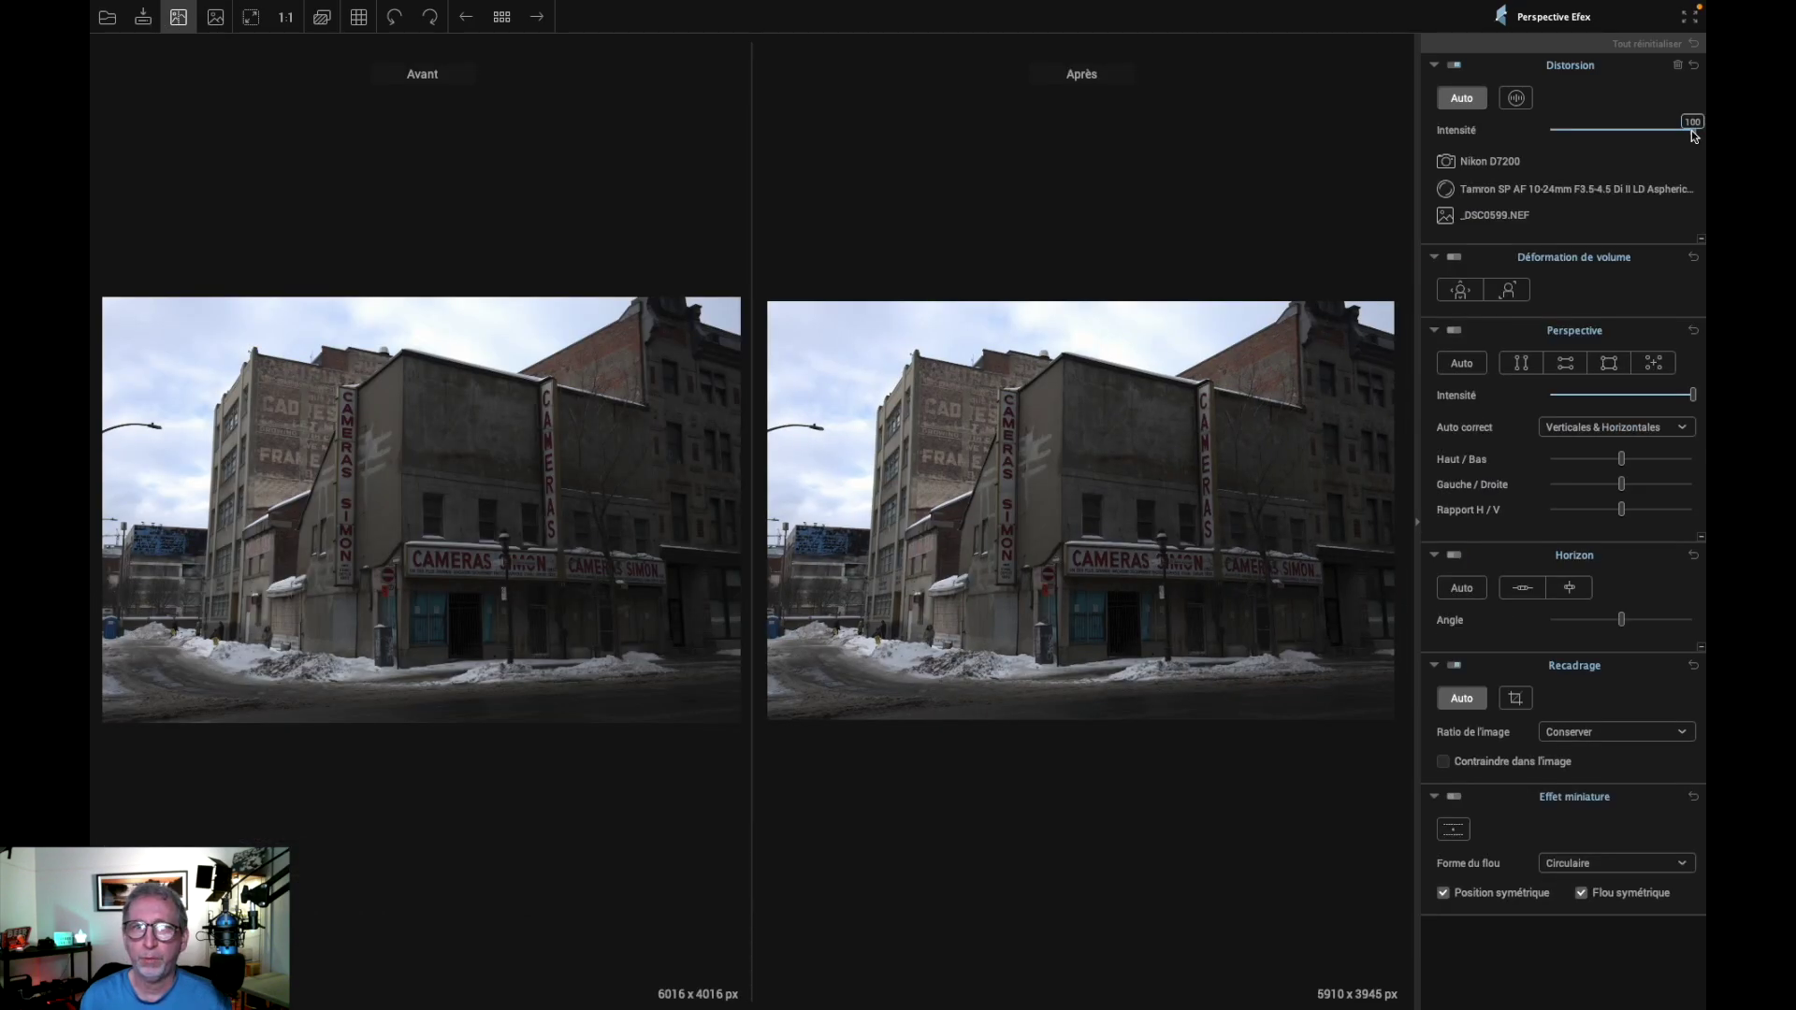
mouse_move(1691, 131)
left_mouse_down()
mouse_move(1581, 139)
mouse_move(1705, 132)
left_mouse_up()
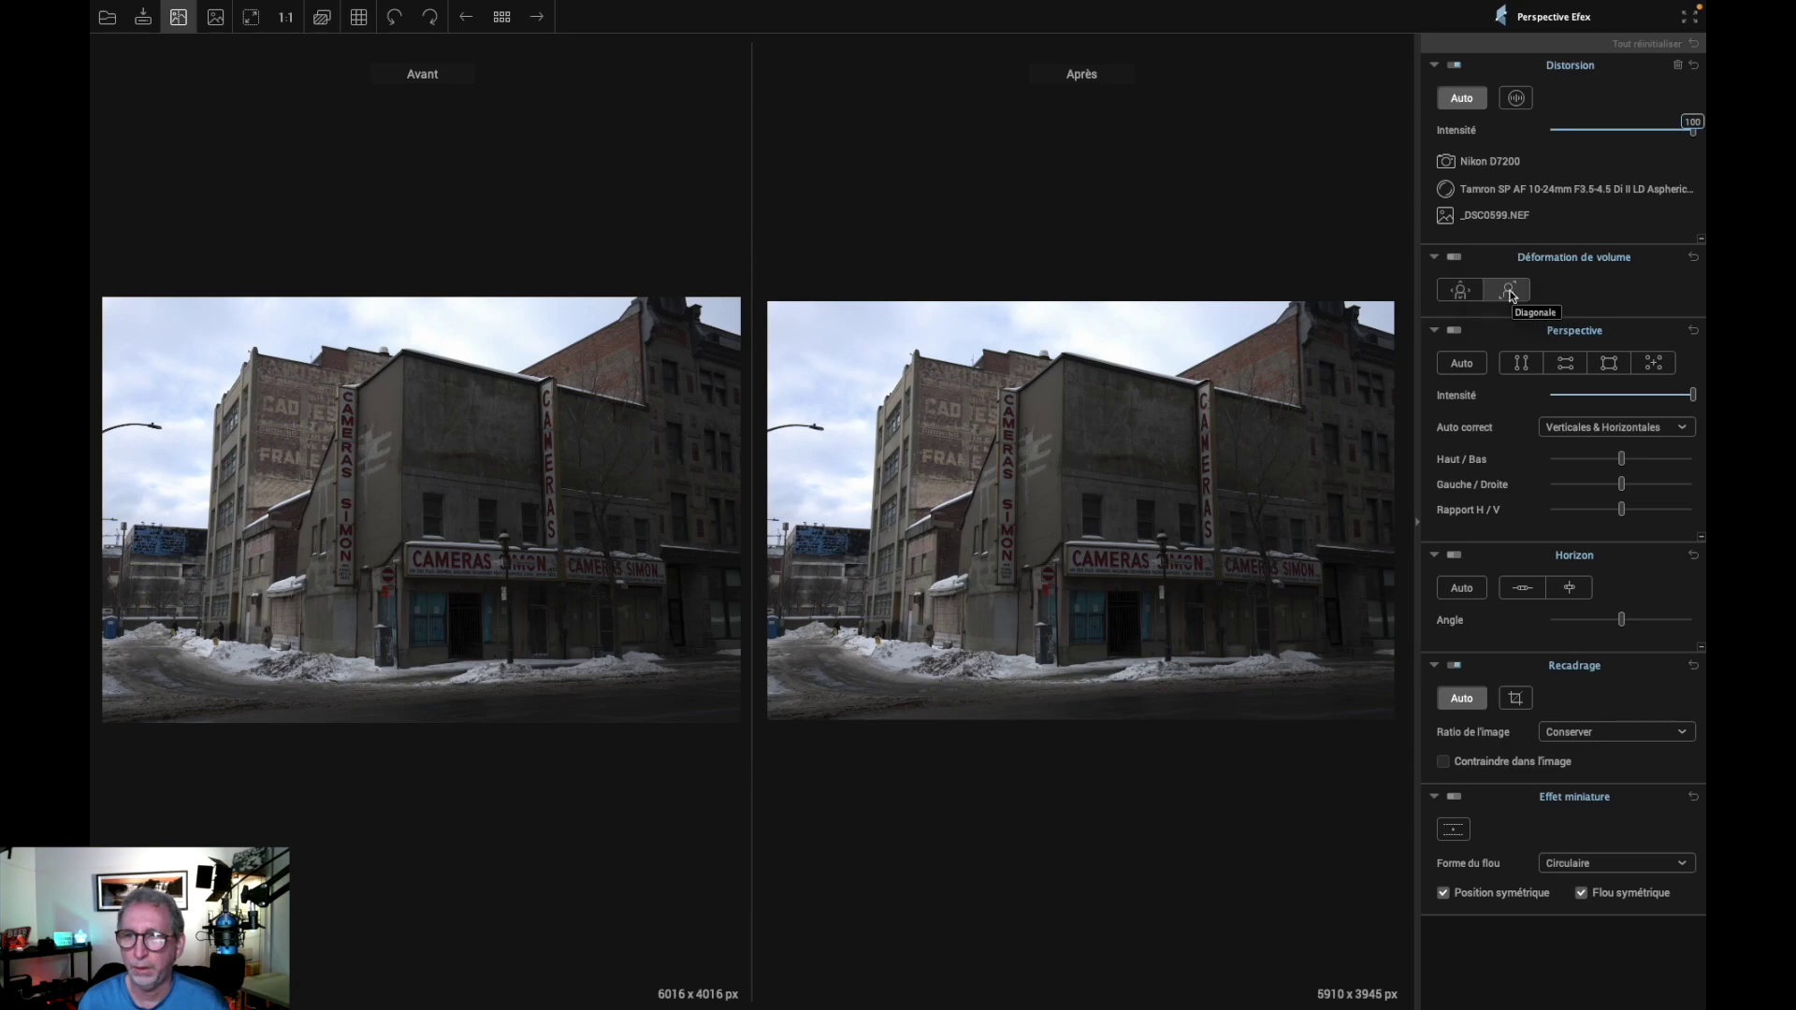
- Enable the horizontal/vertical volume deformation correction, try Horizontal at 109 and reset it to its default
left_click(1458, 295)
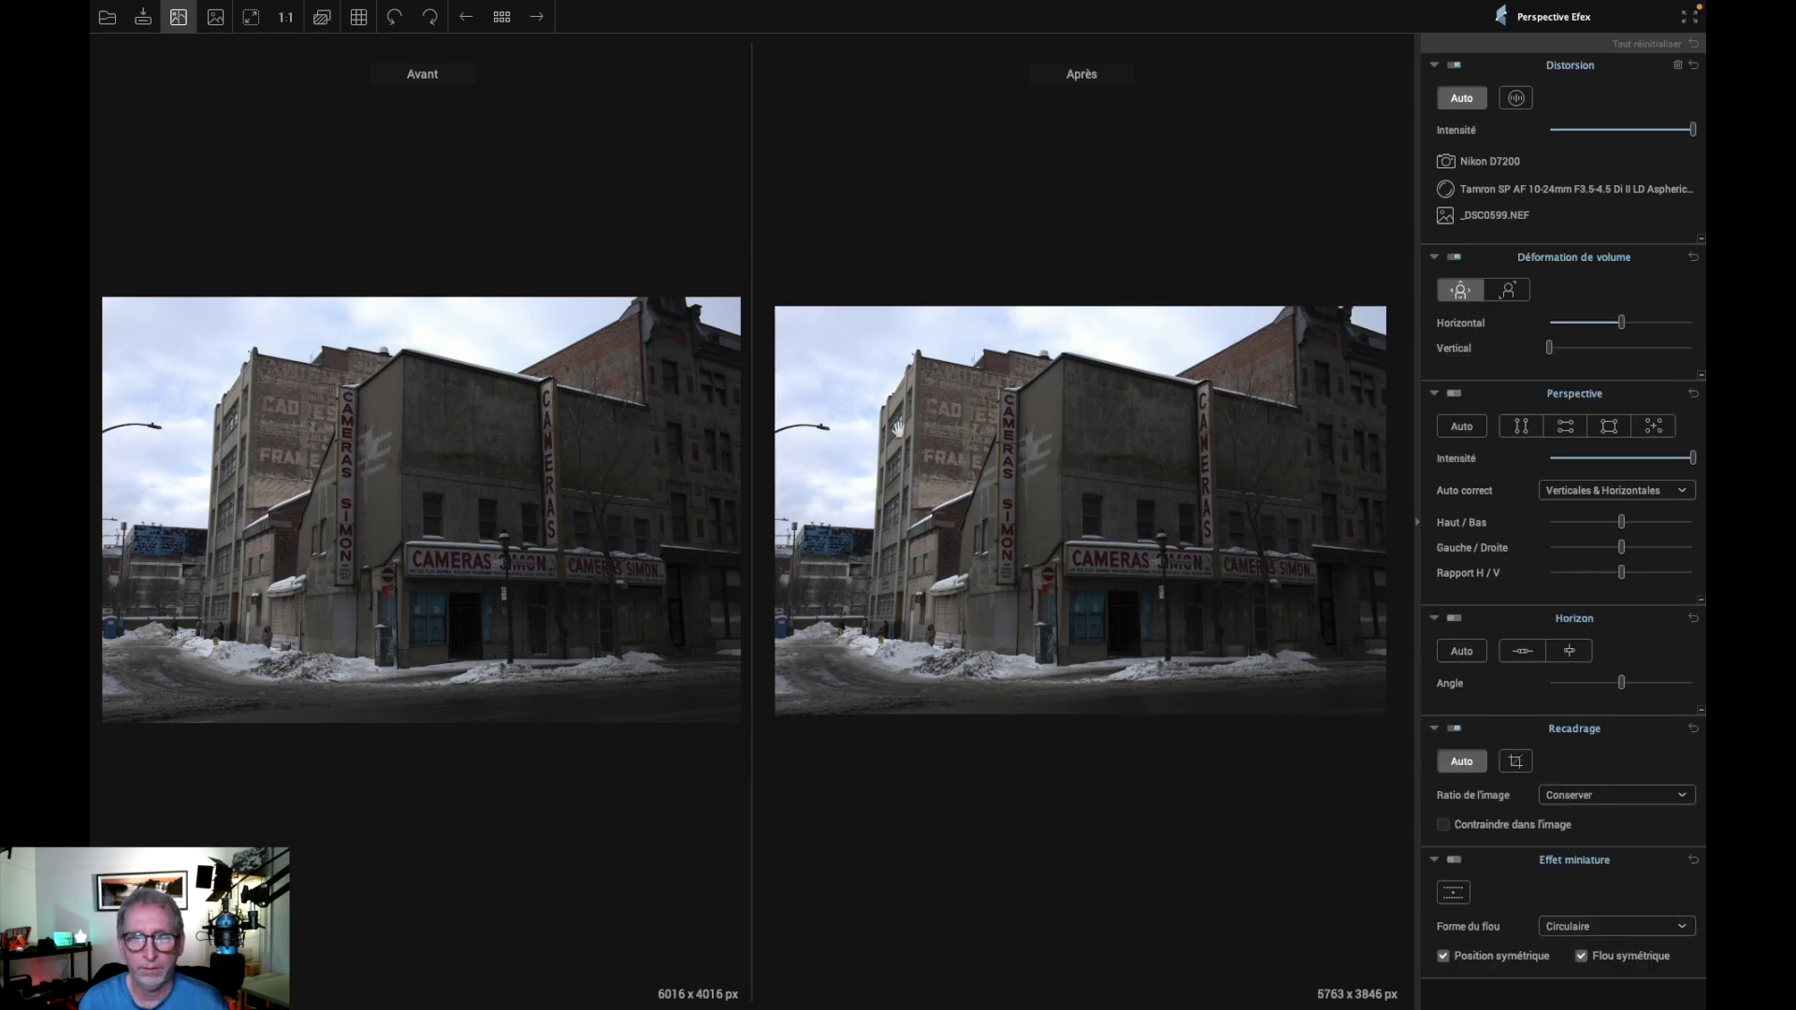
mouse_move(1562, 346)
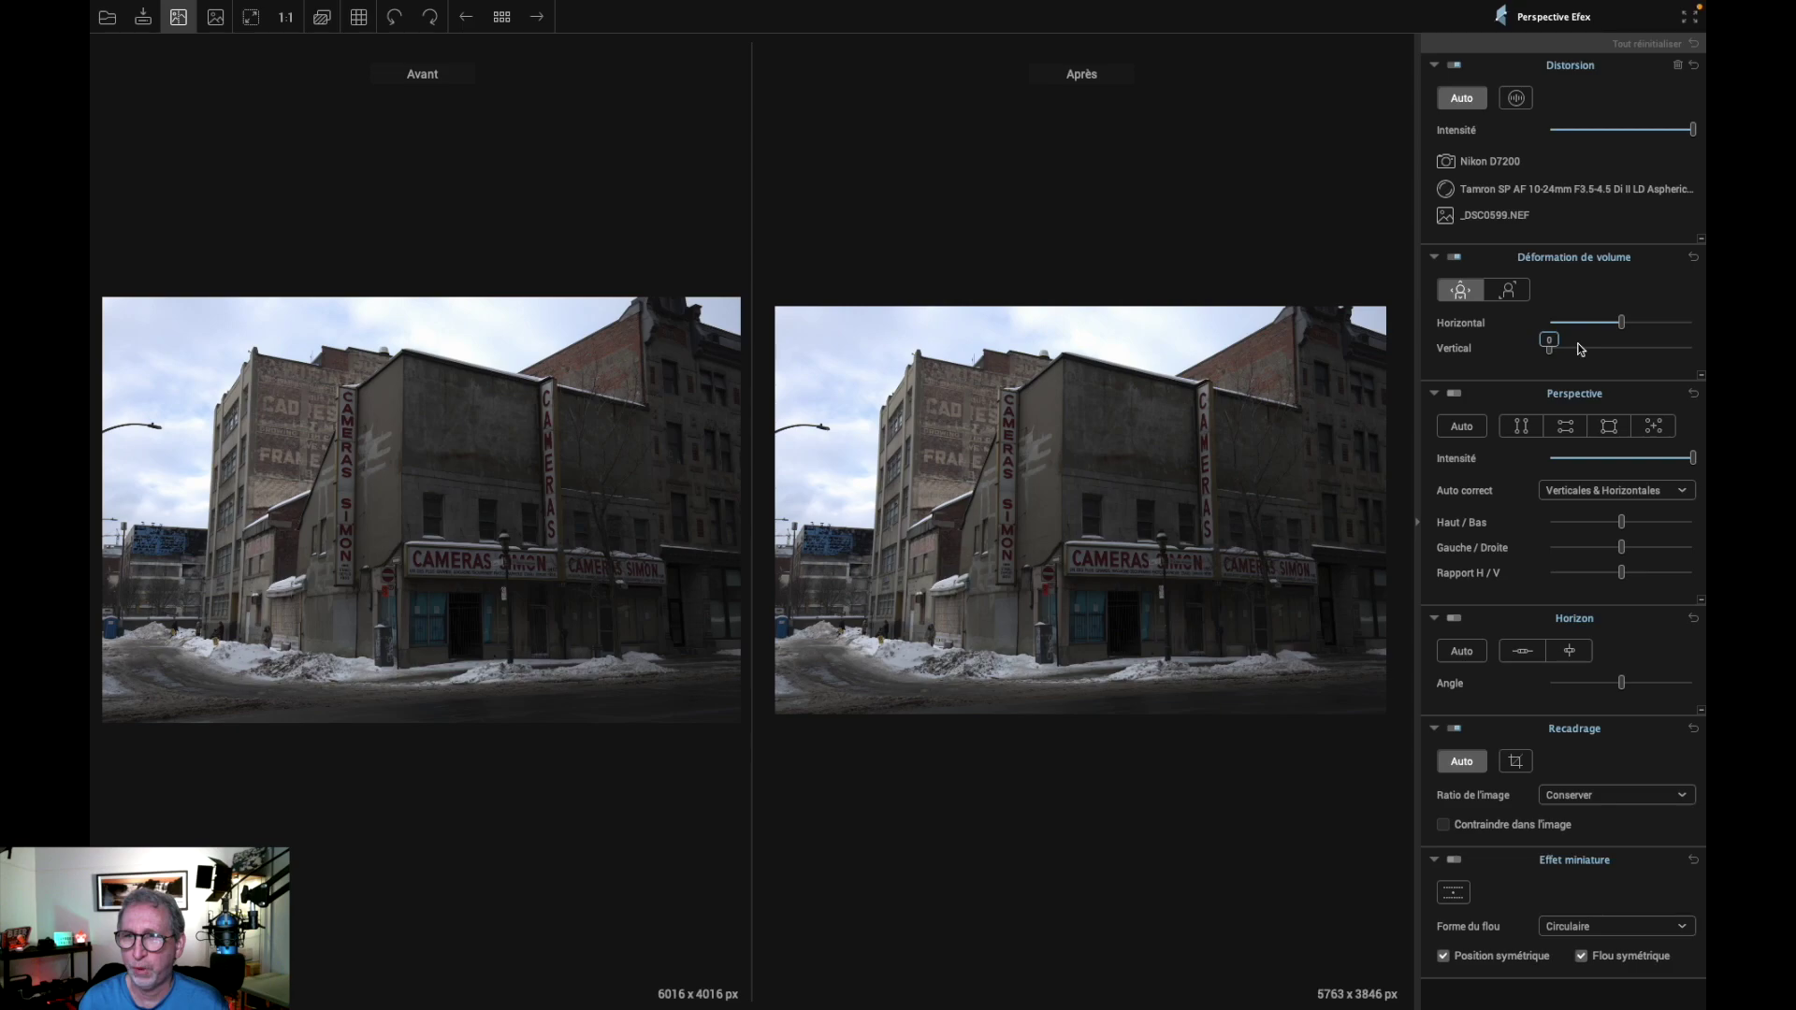
left_click(1623, 326)
mouse_move(1623, 326)
left_mouse_down()
mouse_move(1563, 337)
mouse_move(1628, 336)
left_mouse_up()
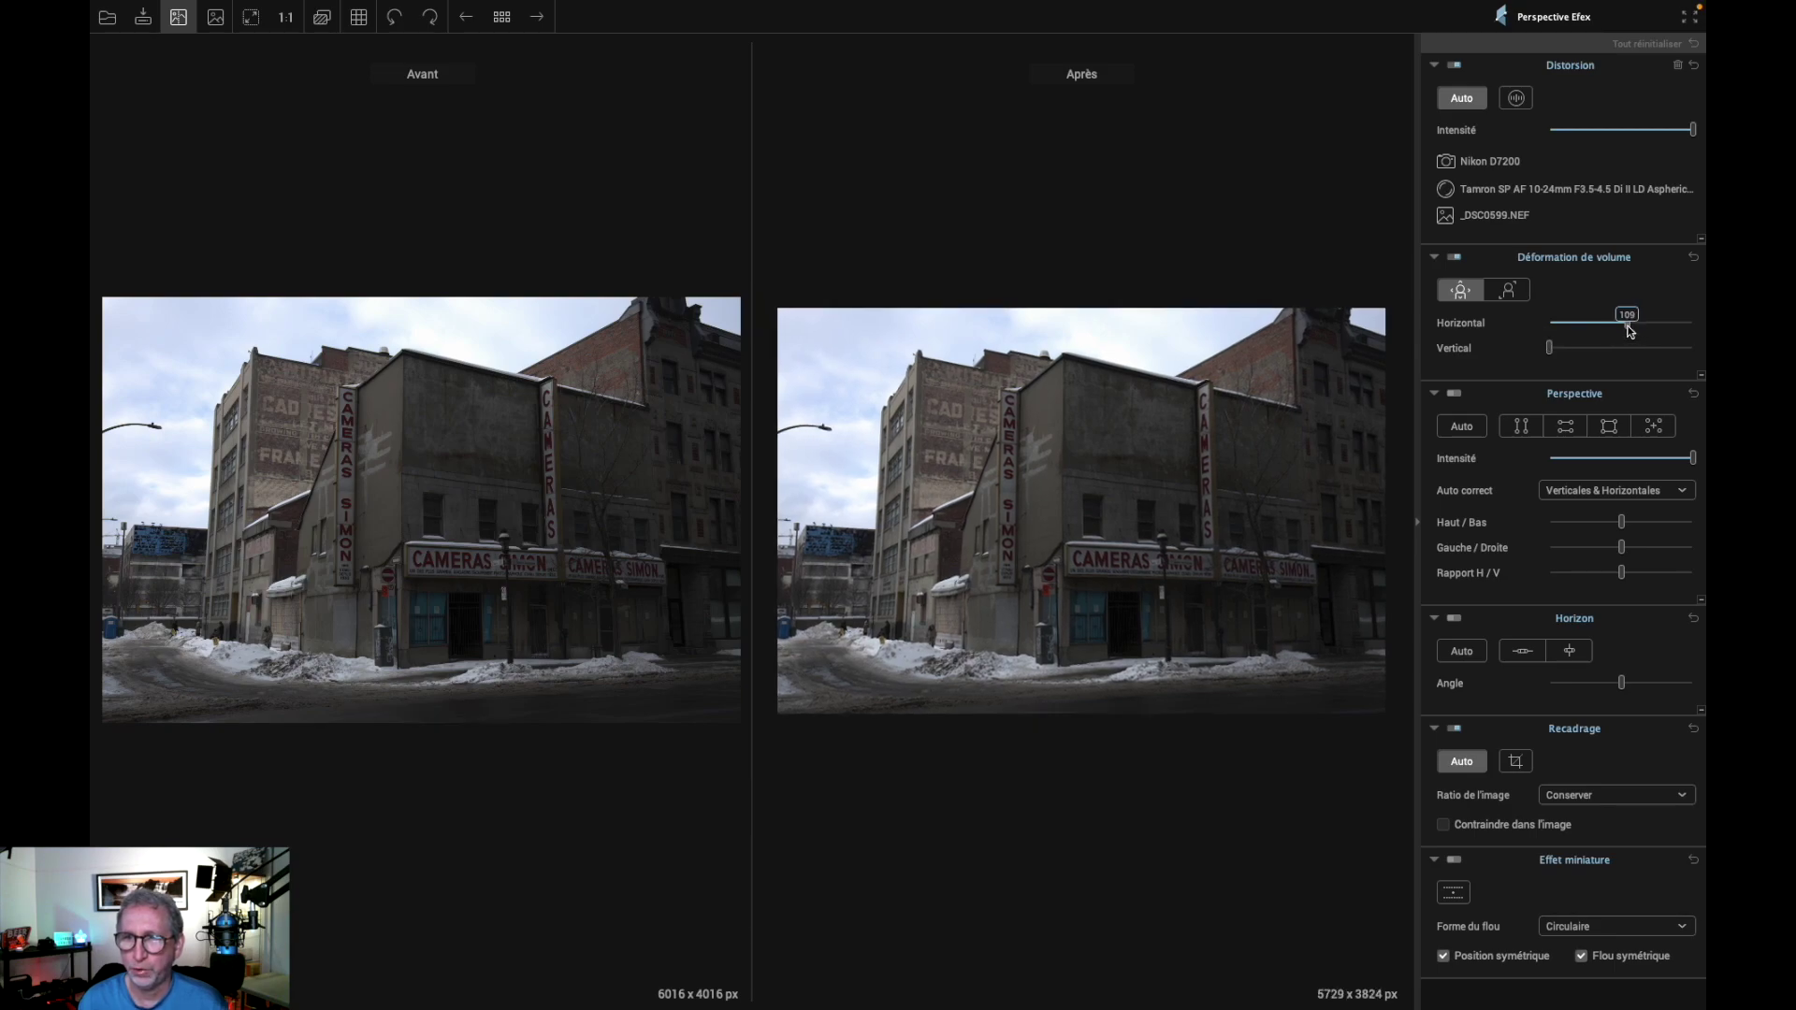
double_click(1625, 323)
- Try a Vertical volume deformation value of 147 and reset it to 0
left_click(1551, 349)
left_click_drag(1550, 349, 1655, 346)
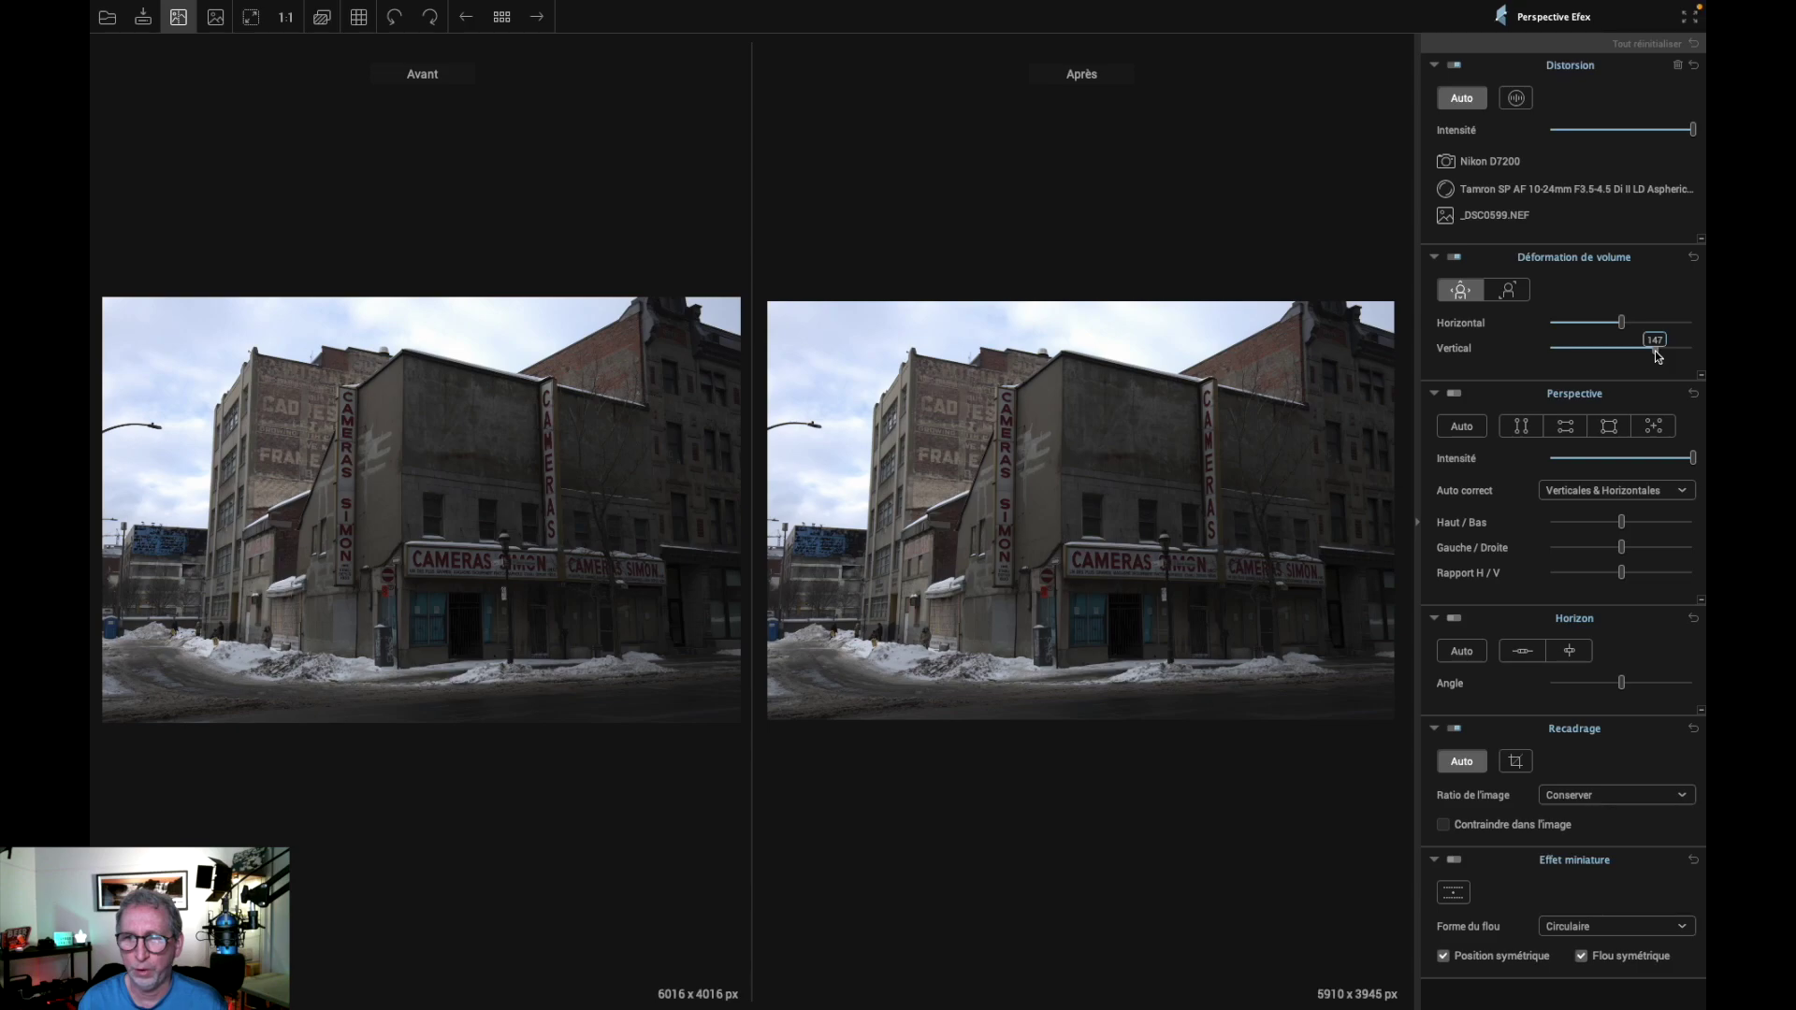
double_click(1655, 346)
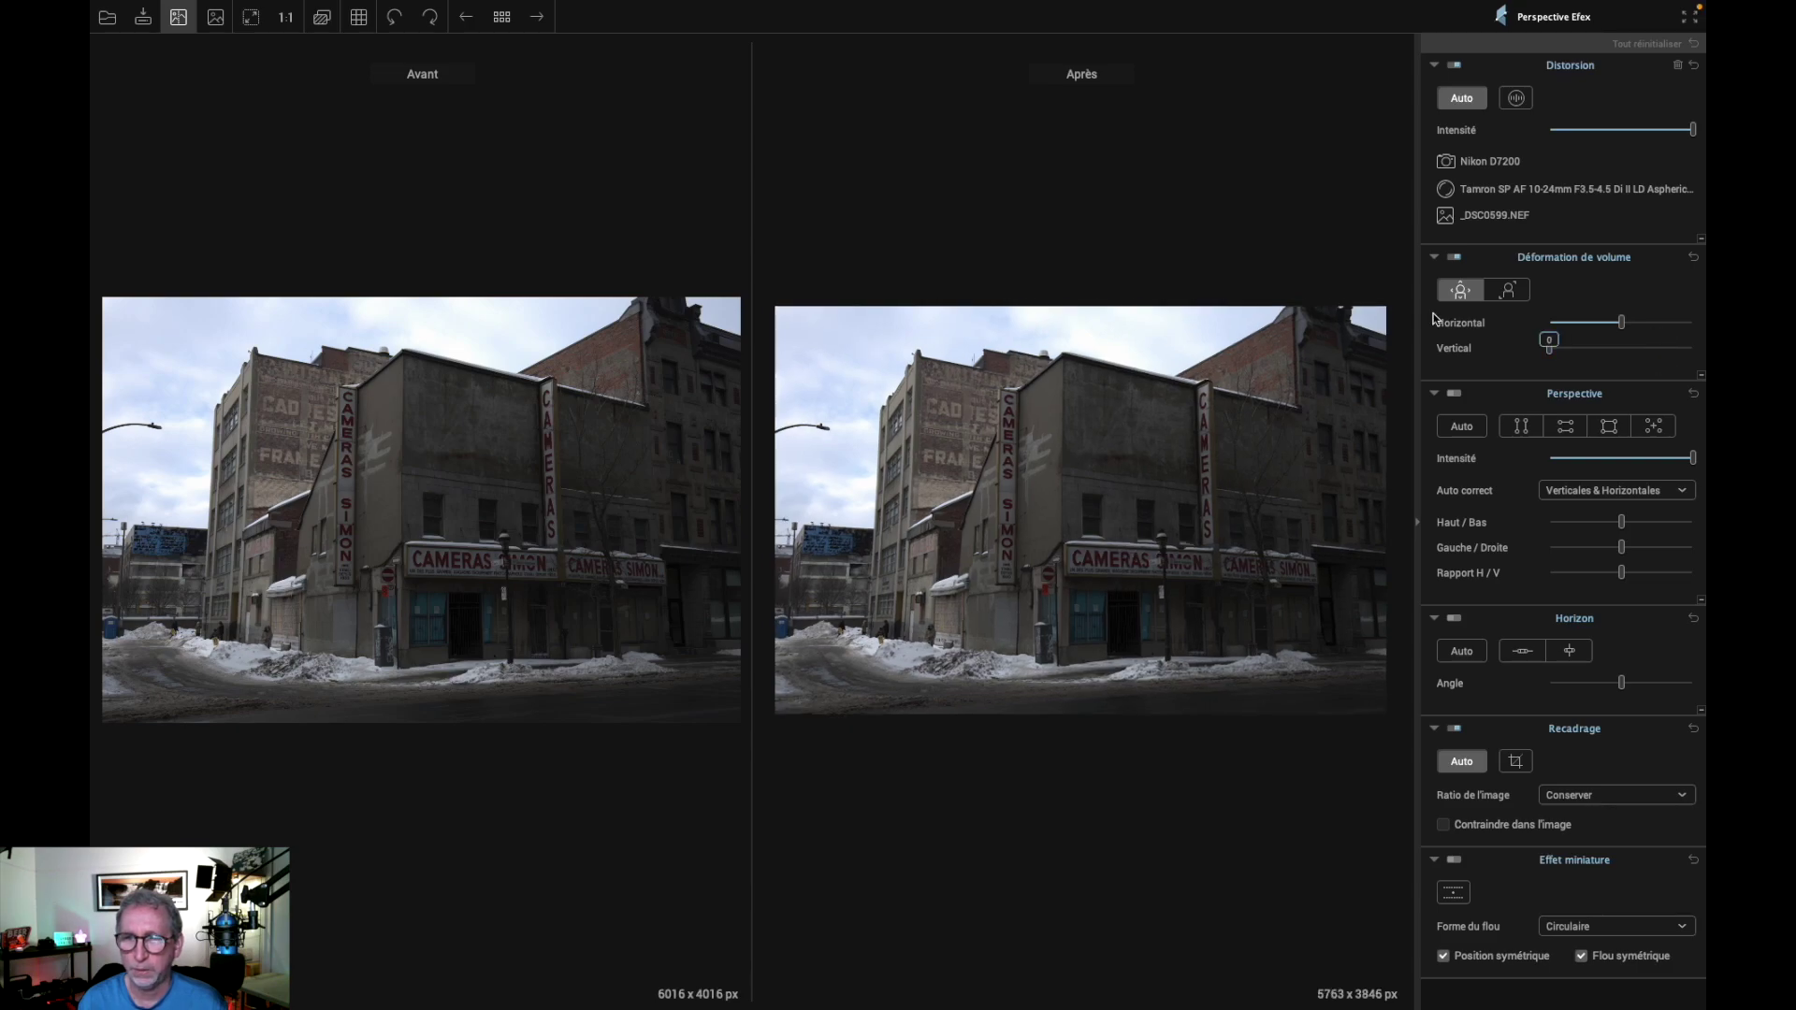
- Try the diagonal volume deformation correction at intensity 150 and switch back to the horizontal/vertical mode
left_click(1506, 292)
left_click_drag(1621, 322, 1661, 327)
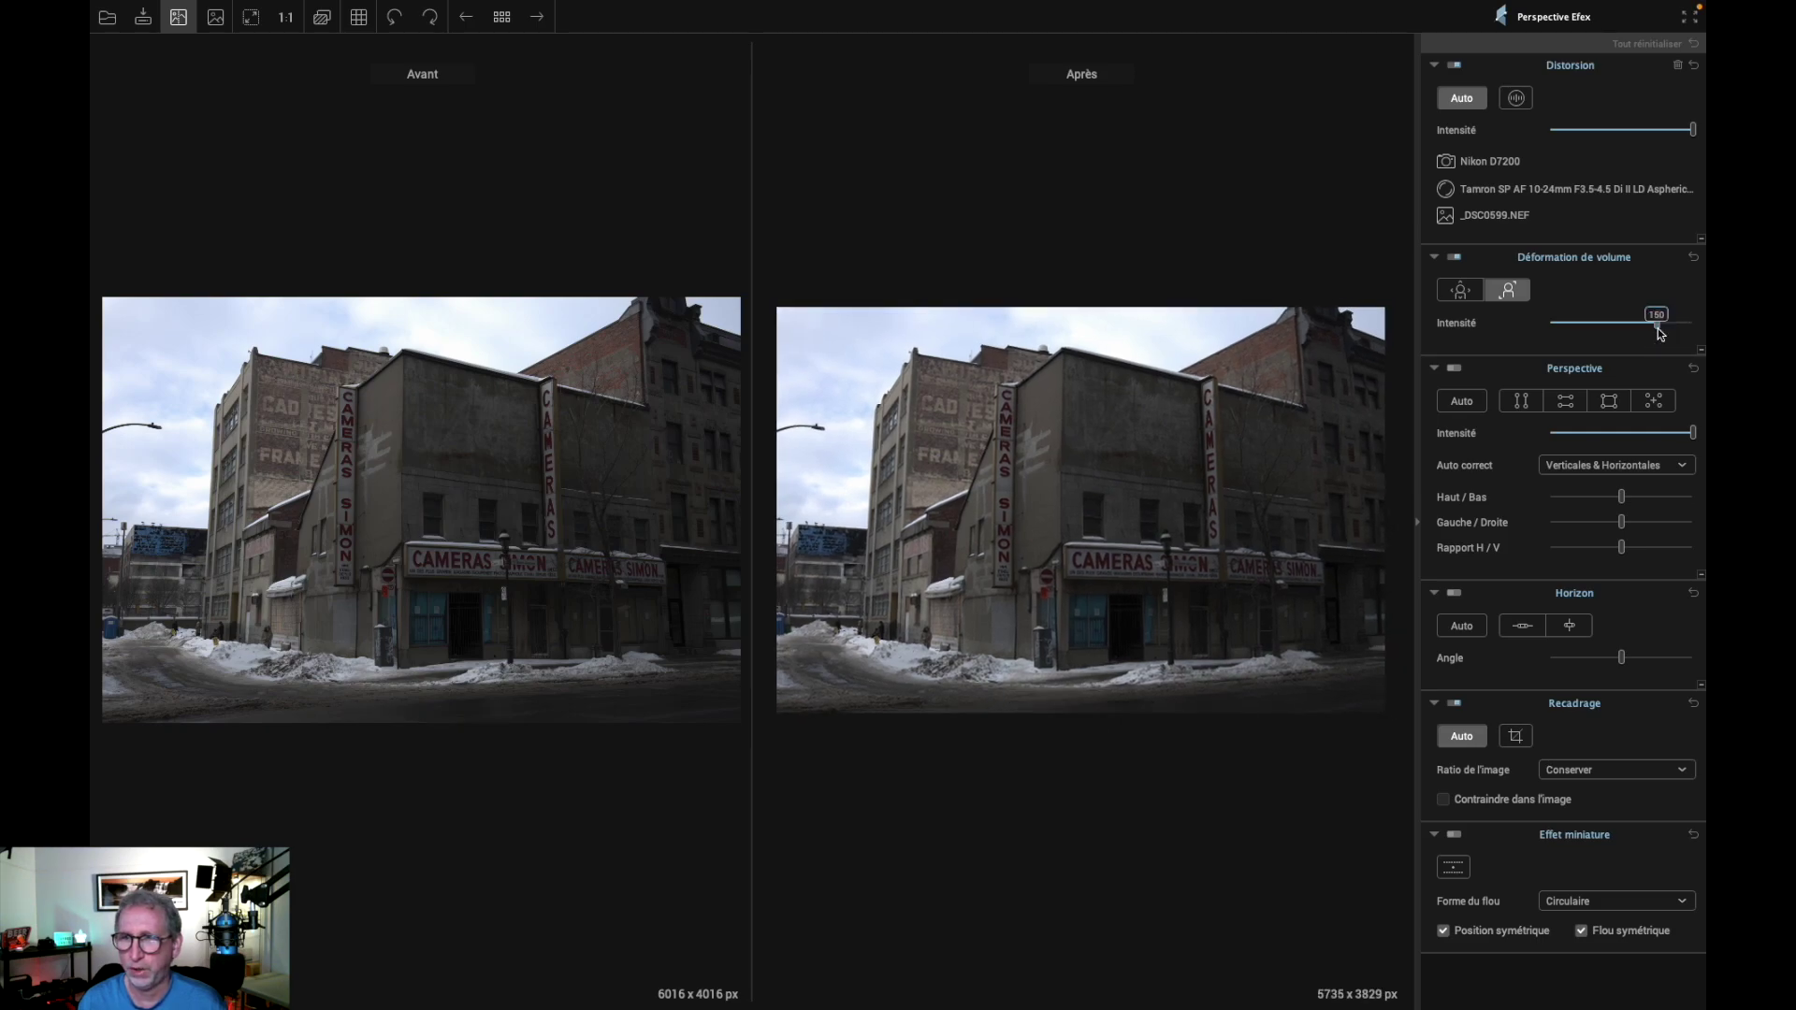
left_click(1455, 292)
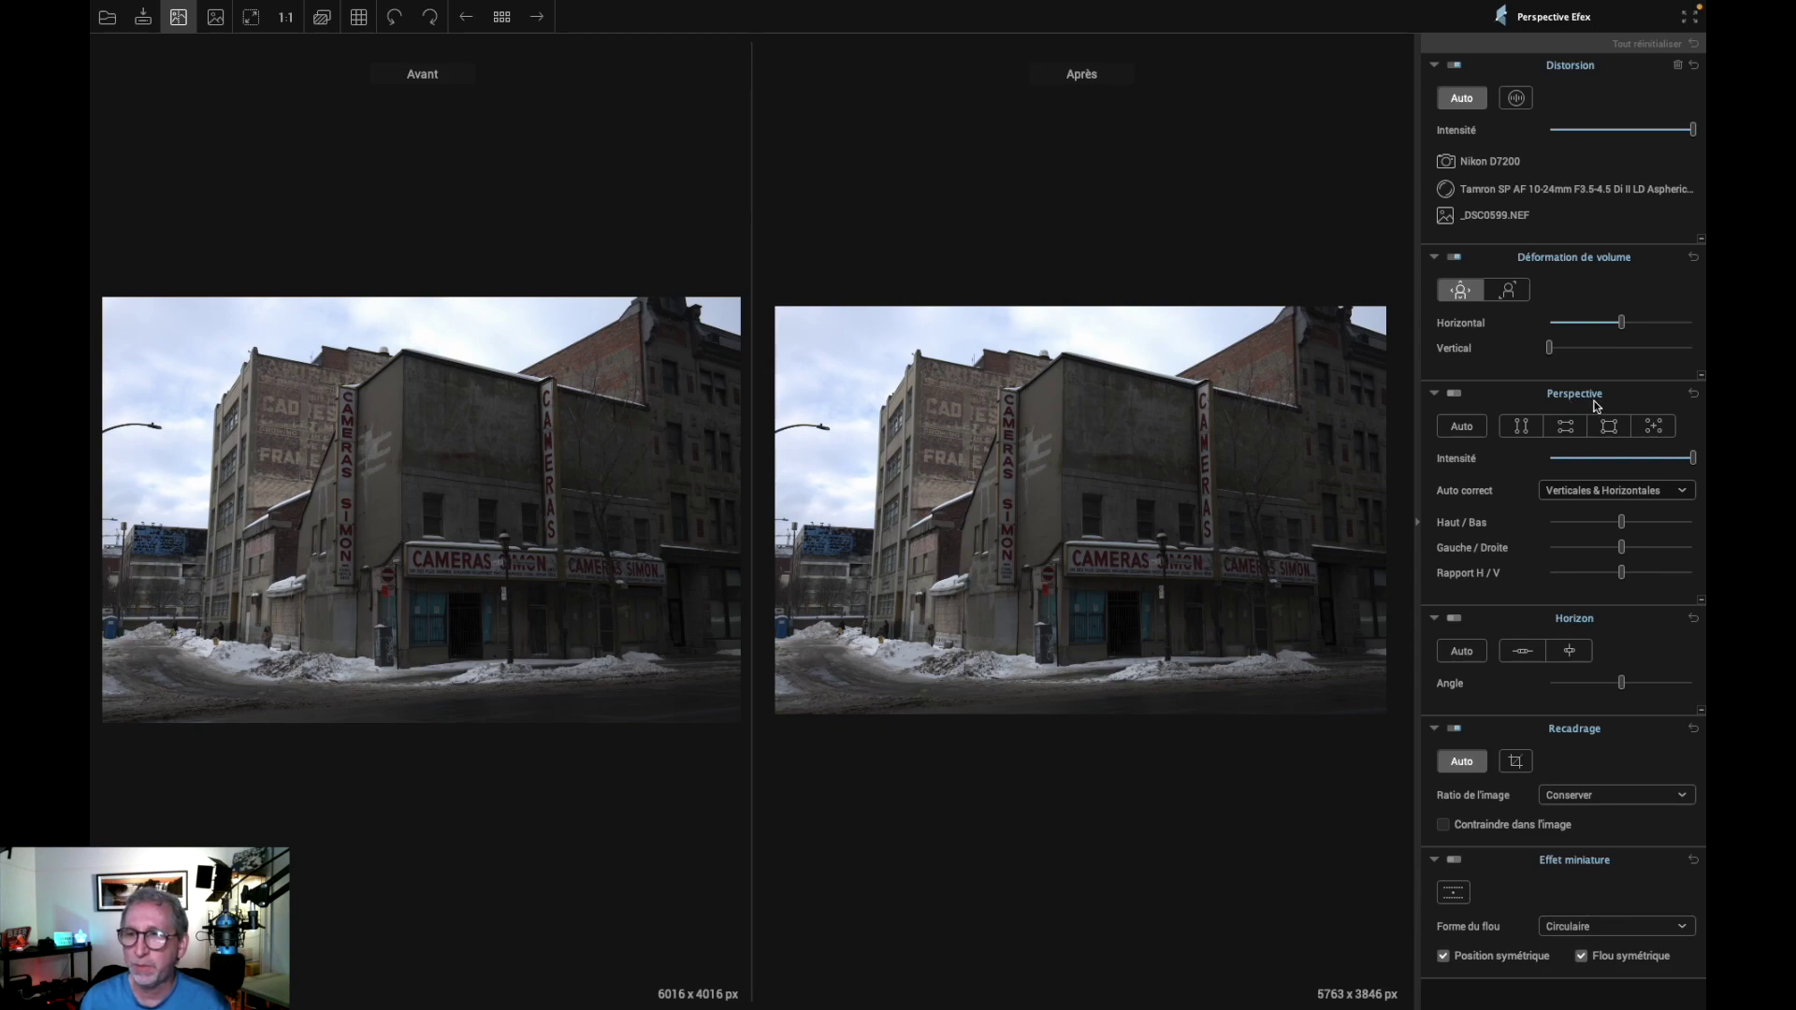
- Try forcing parallel verticals along the painted-sign building's corner and the far brick building's edge, and reduce the correction's intensity
left_click(1462, 426)
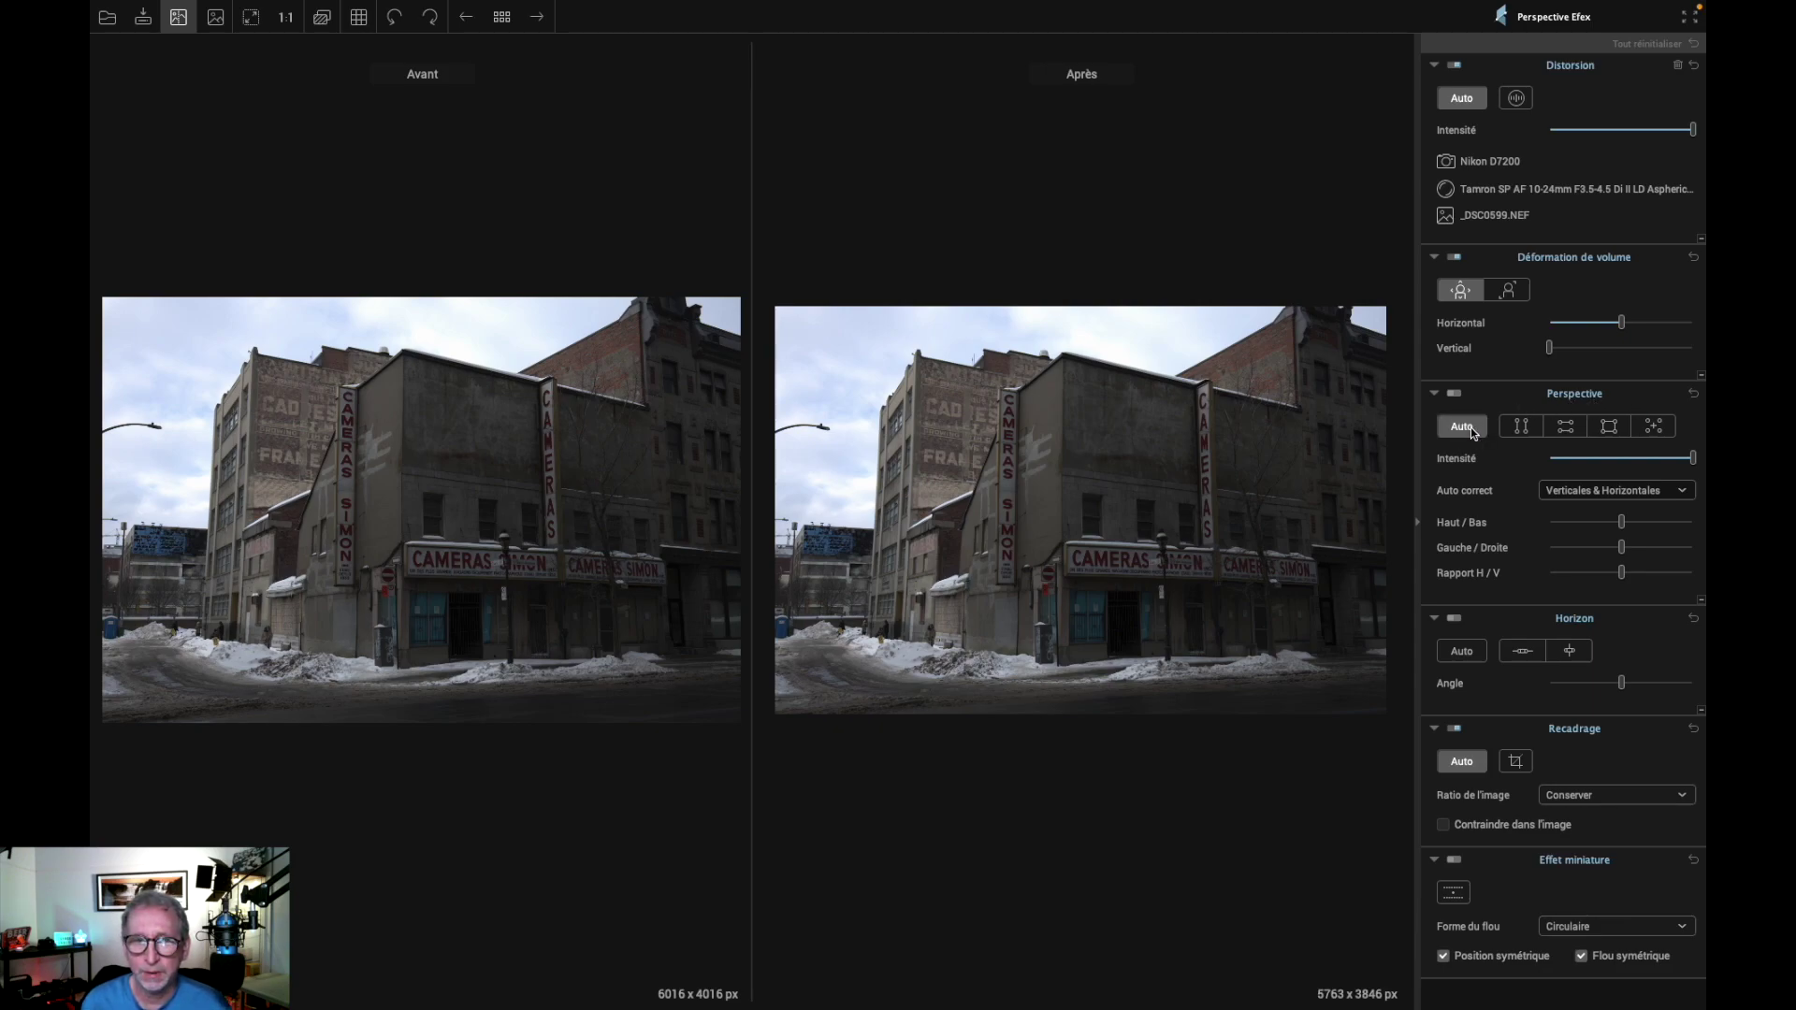
left_click(1532, 430)
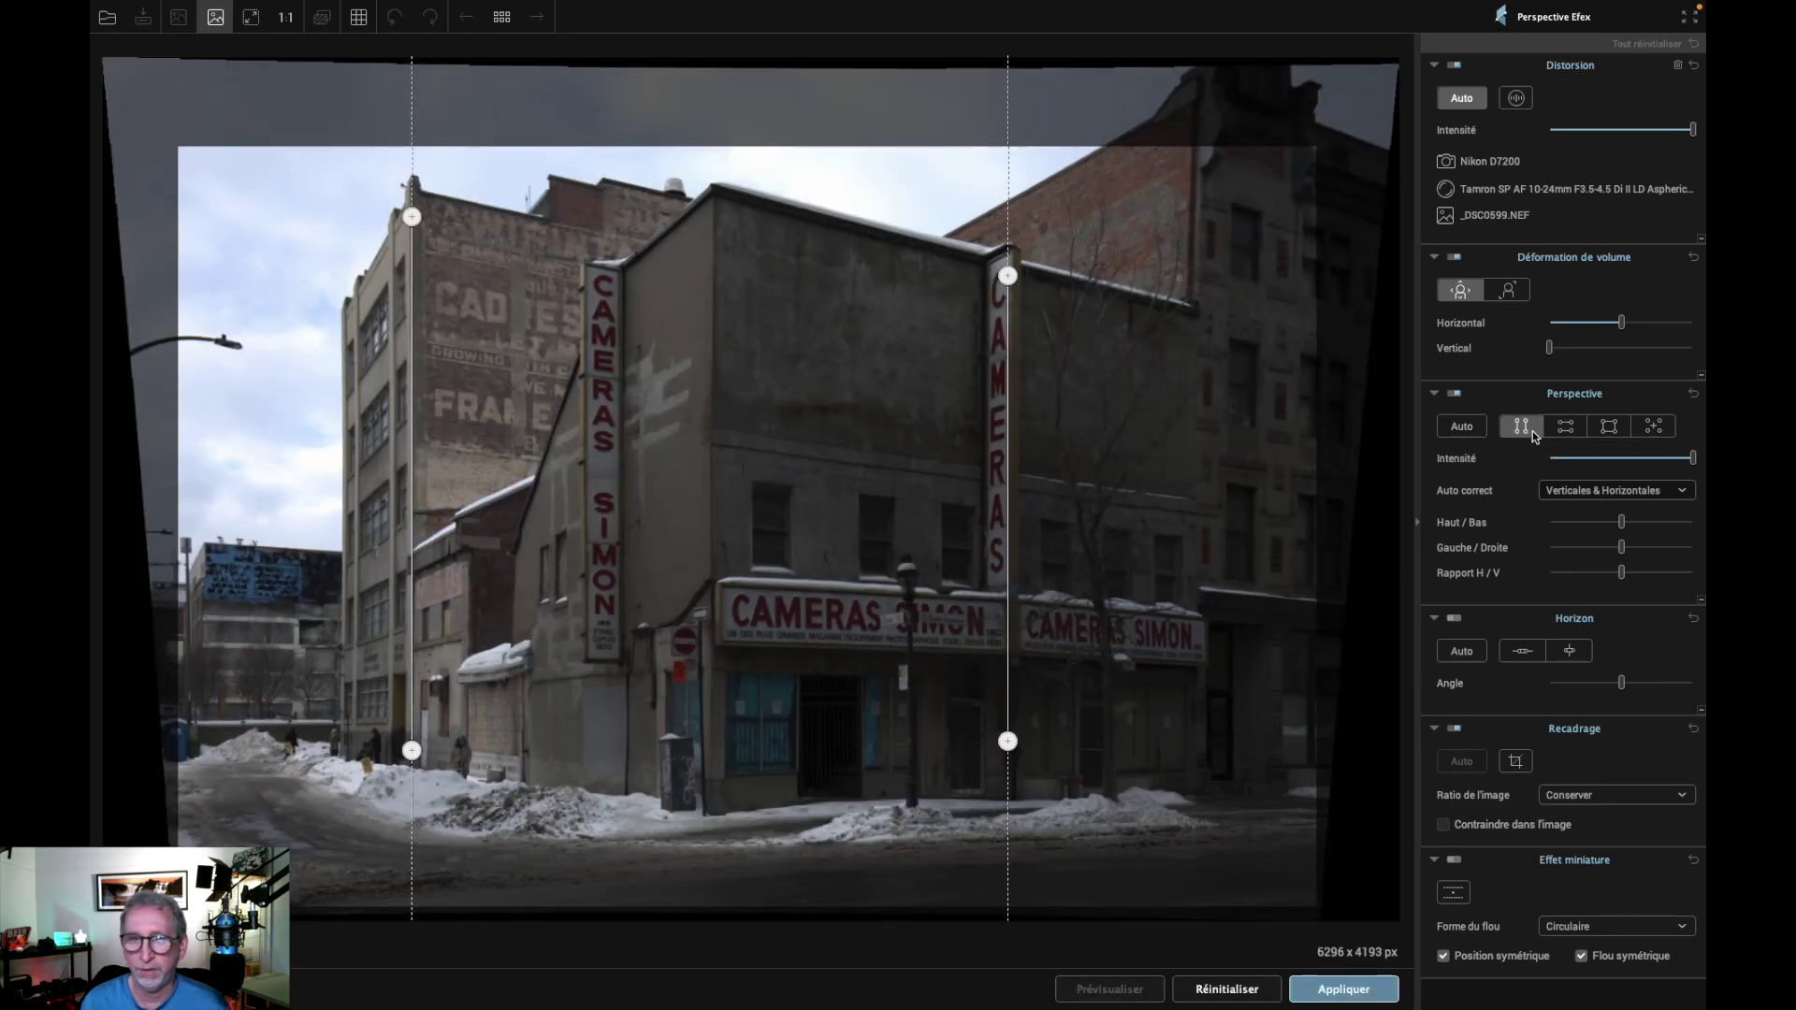
left_click_drag(1007, 275, 1196, 99)
left_click_drag(1008, 741, 1196, 859)
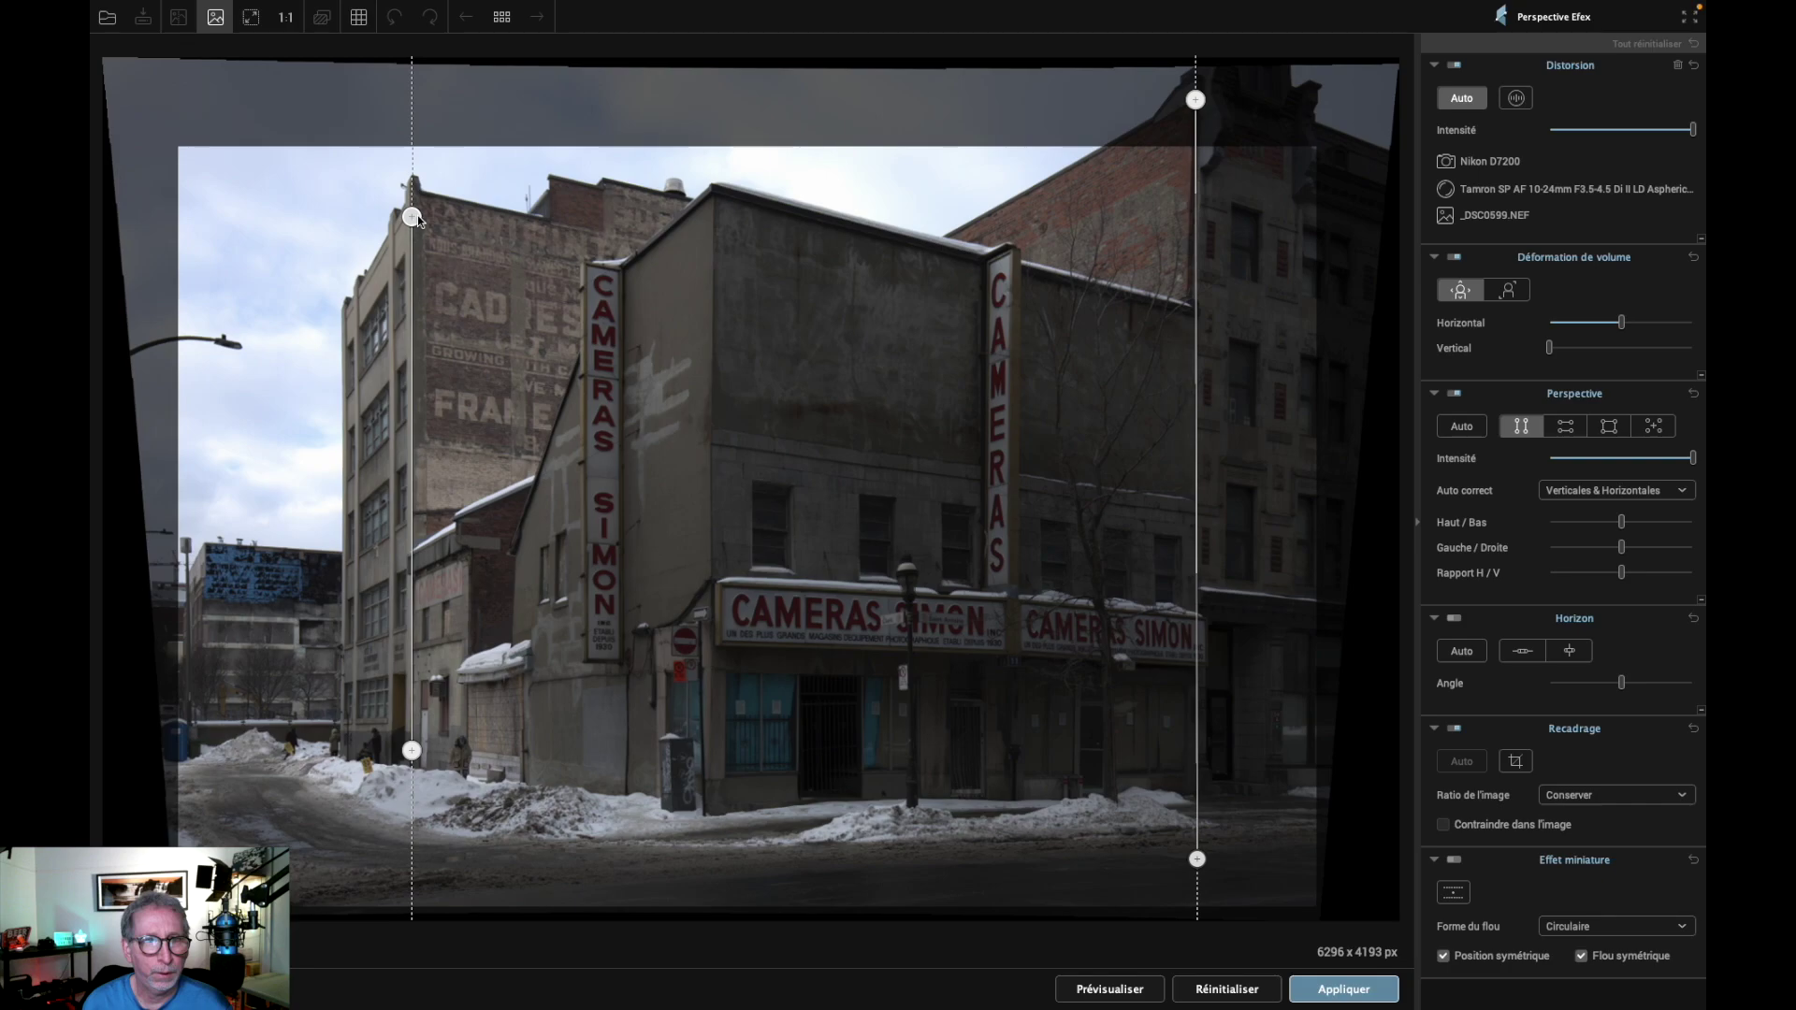
left_click_drag(411, 219, 410, 185)
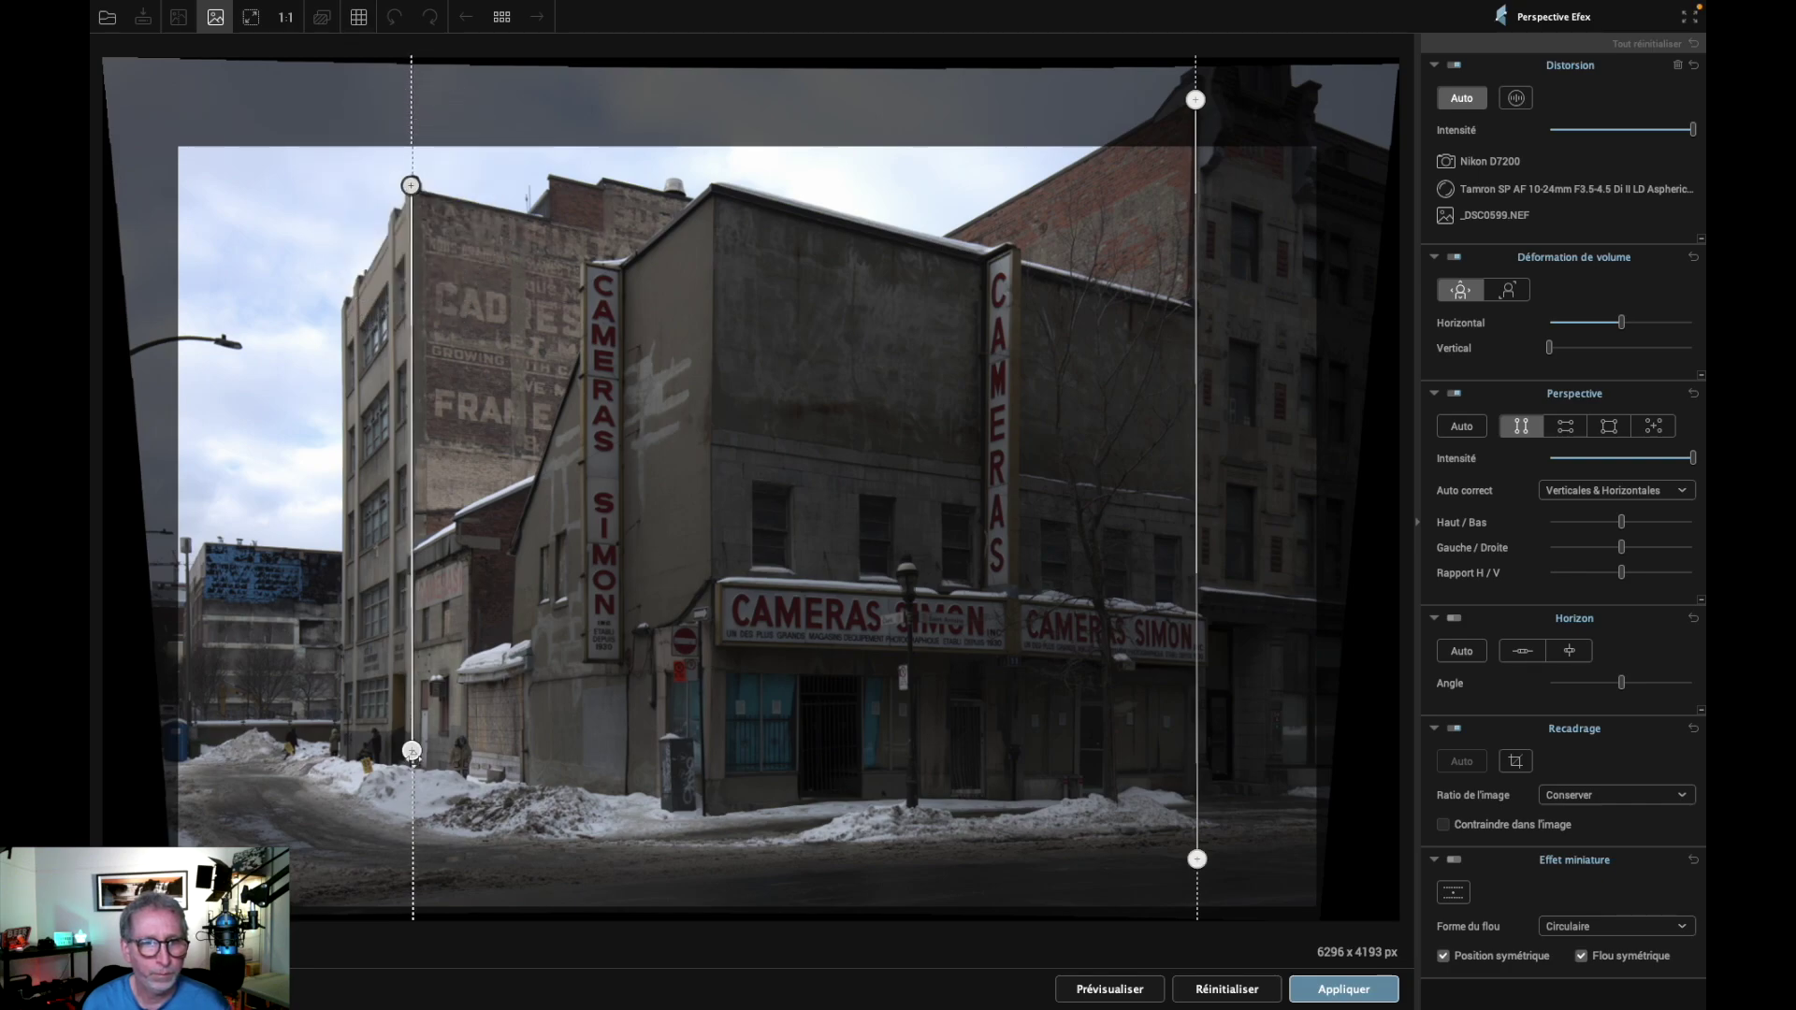
left_click_drag(412, 751, 407, 763)
left_click(1343, 988)
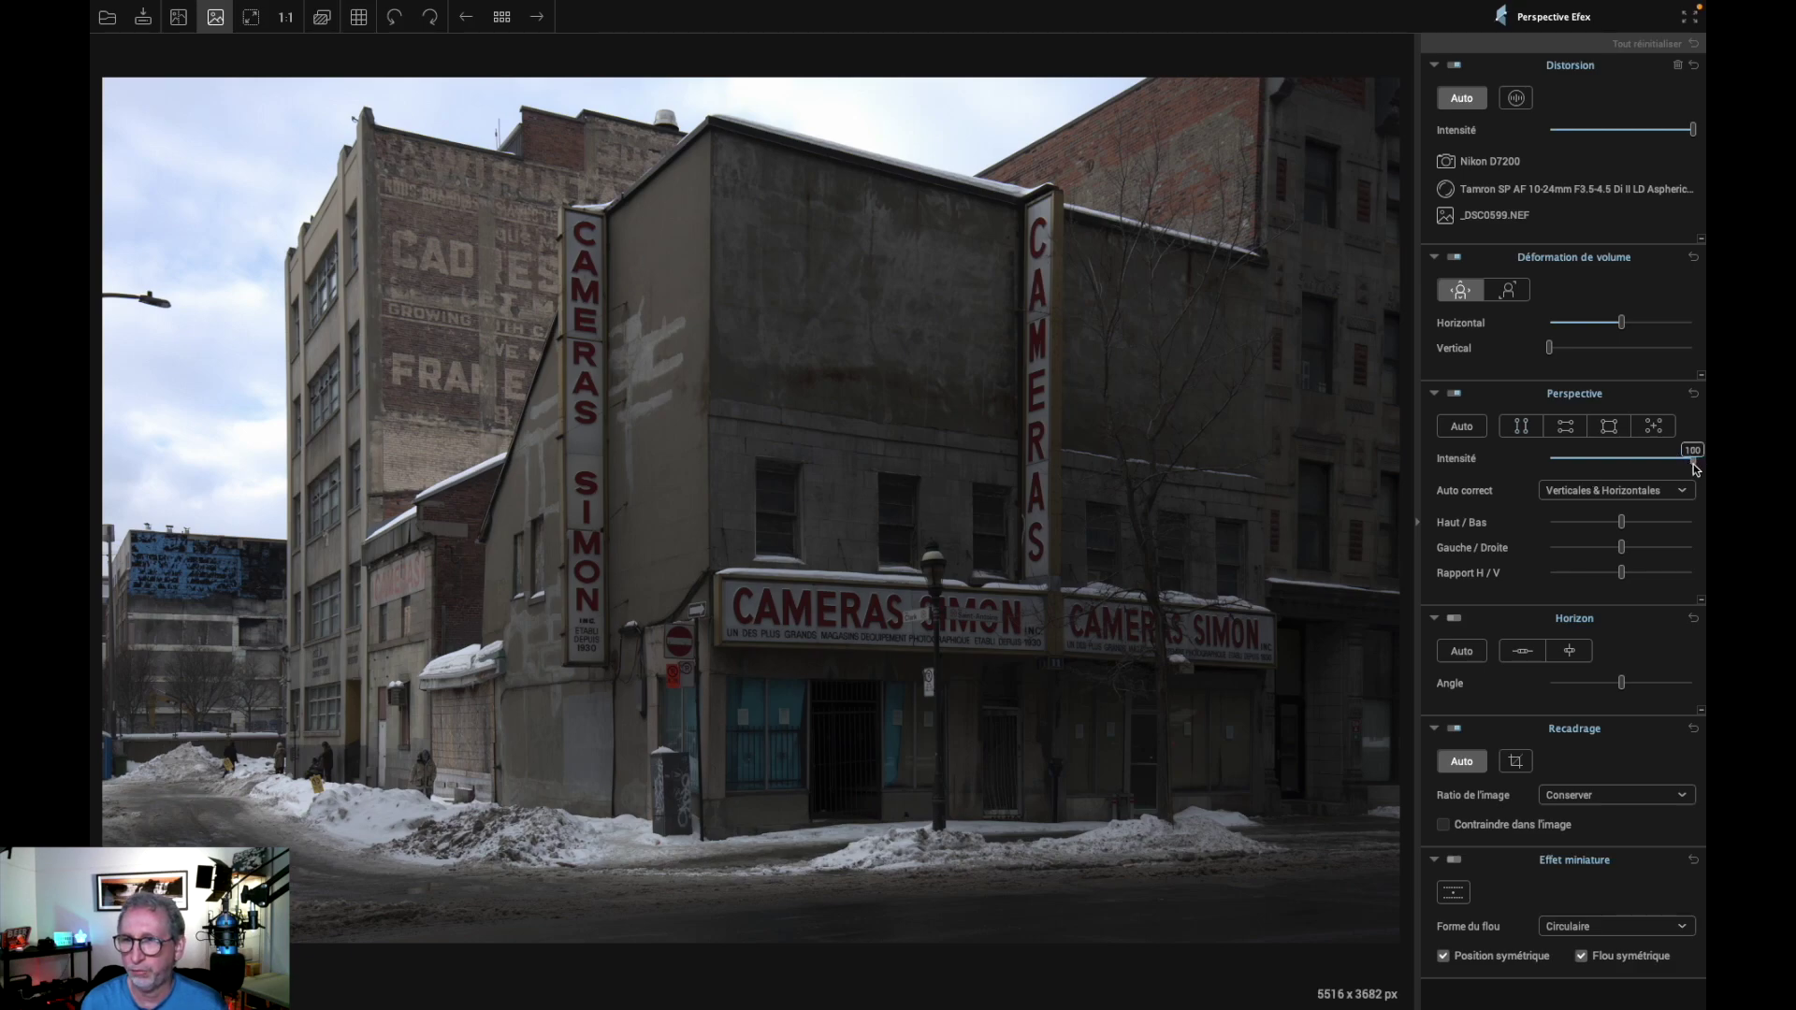
left_click_drag(1694, 458, 1601, 473)
- Try the parallel horizontals, rectangle and 8-point perspective guides on the photo
left_click(1566, 427)
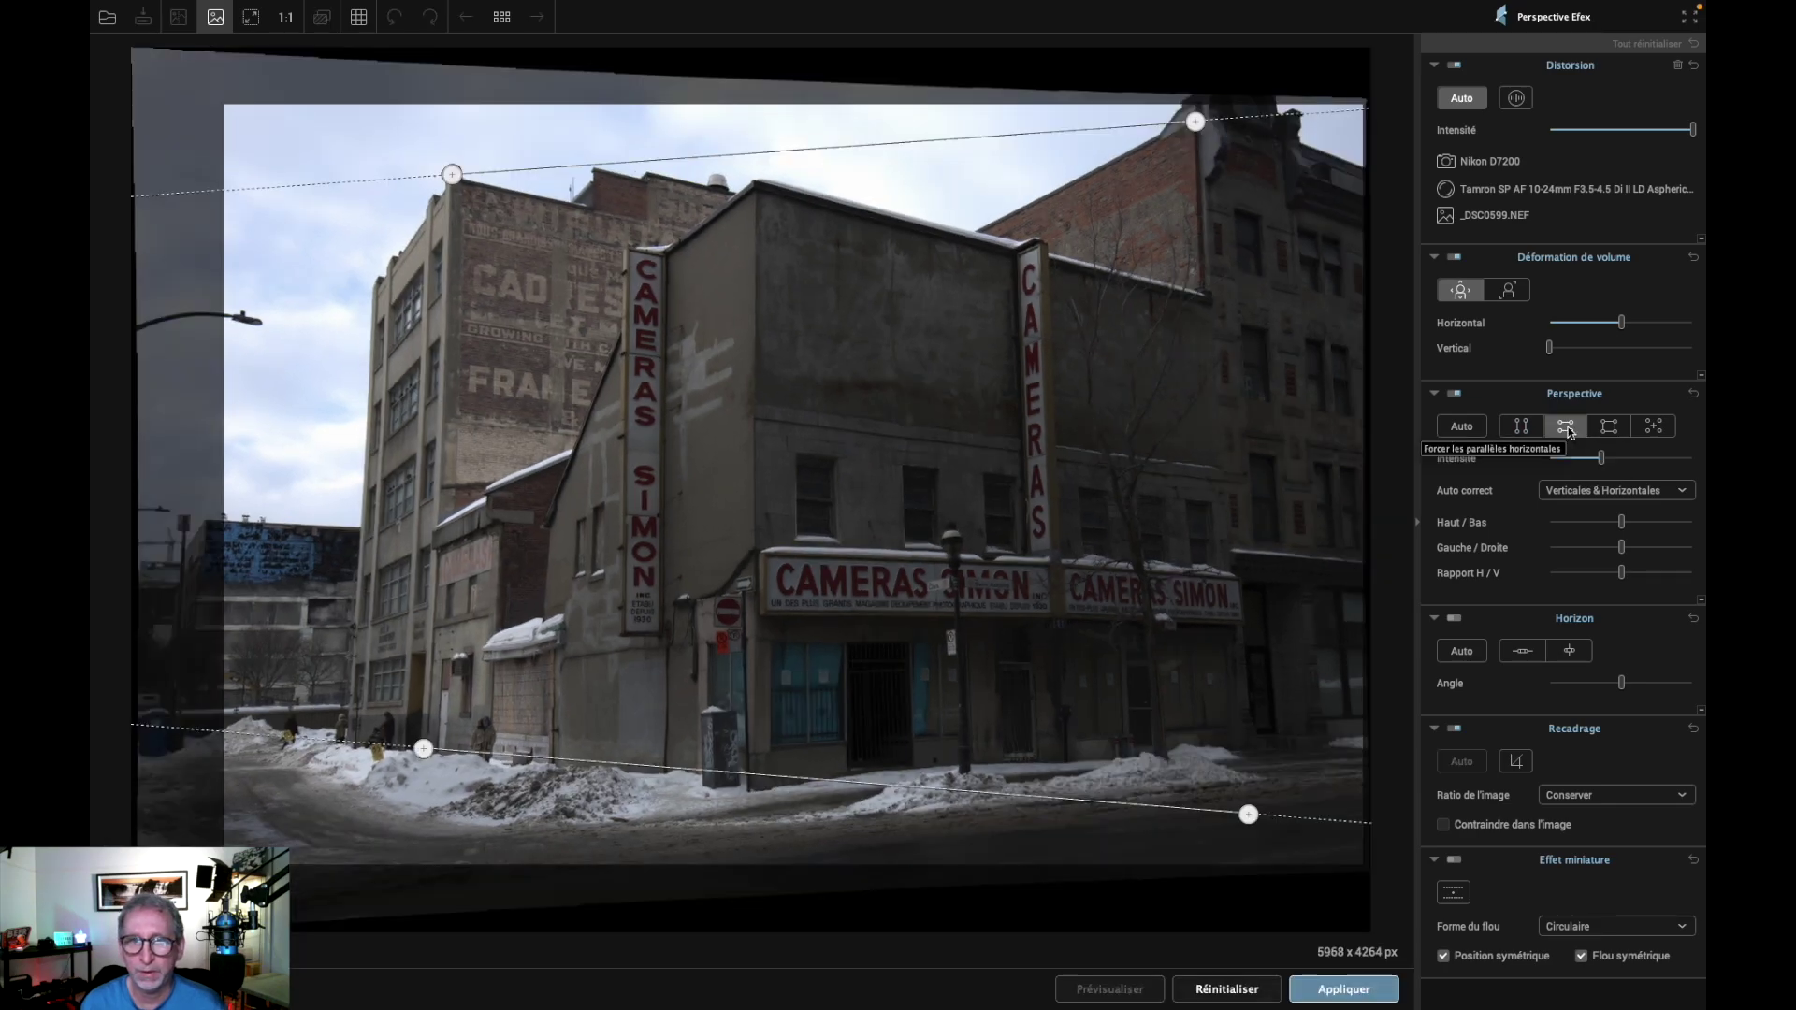
left_click(1609, 428)
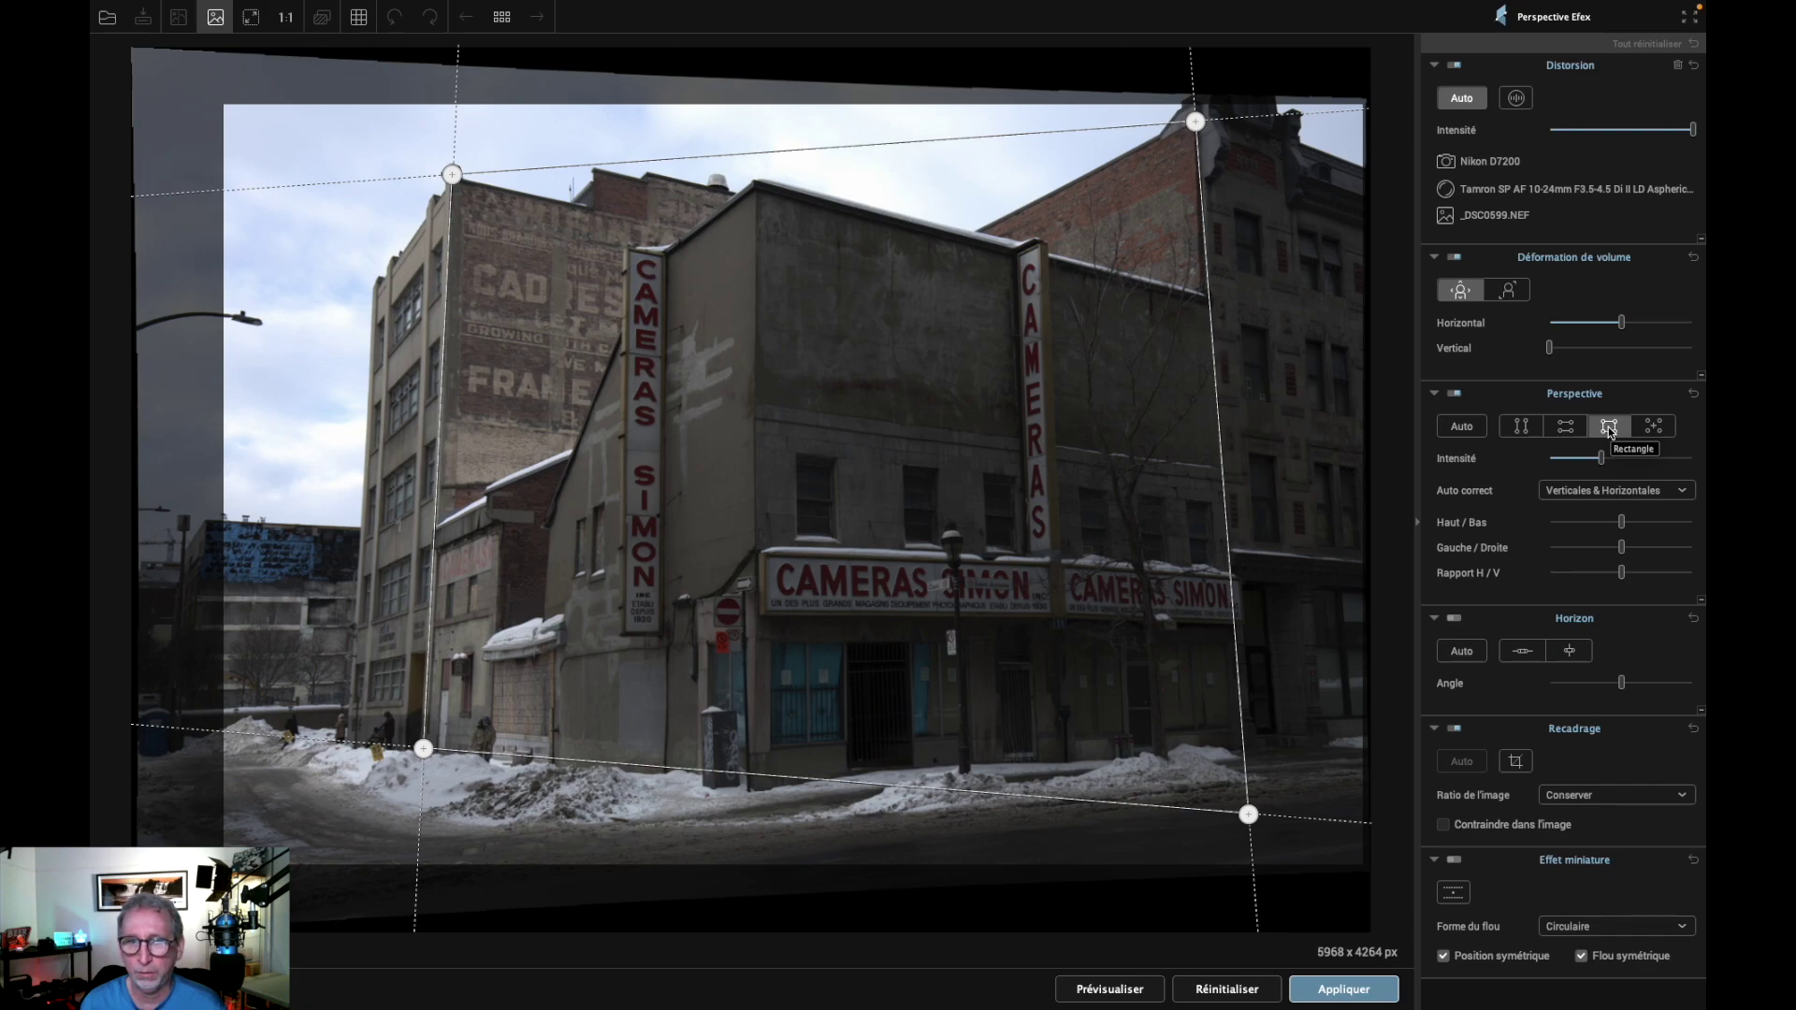
left_click(1652, 427)
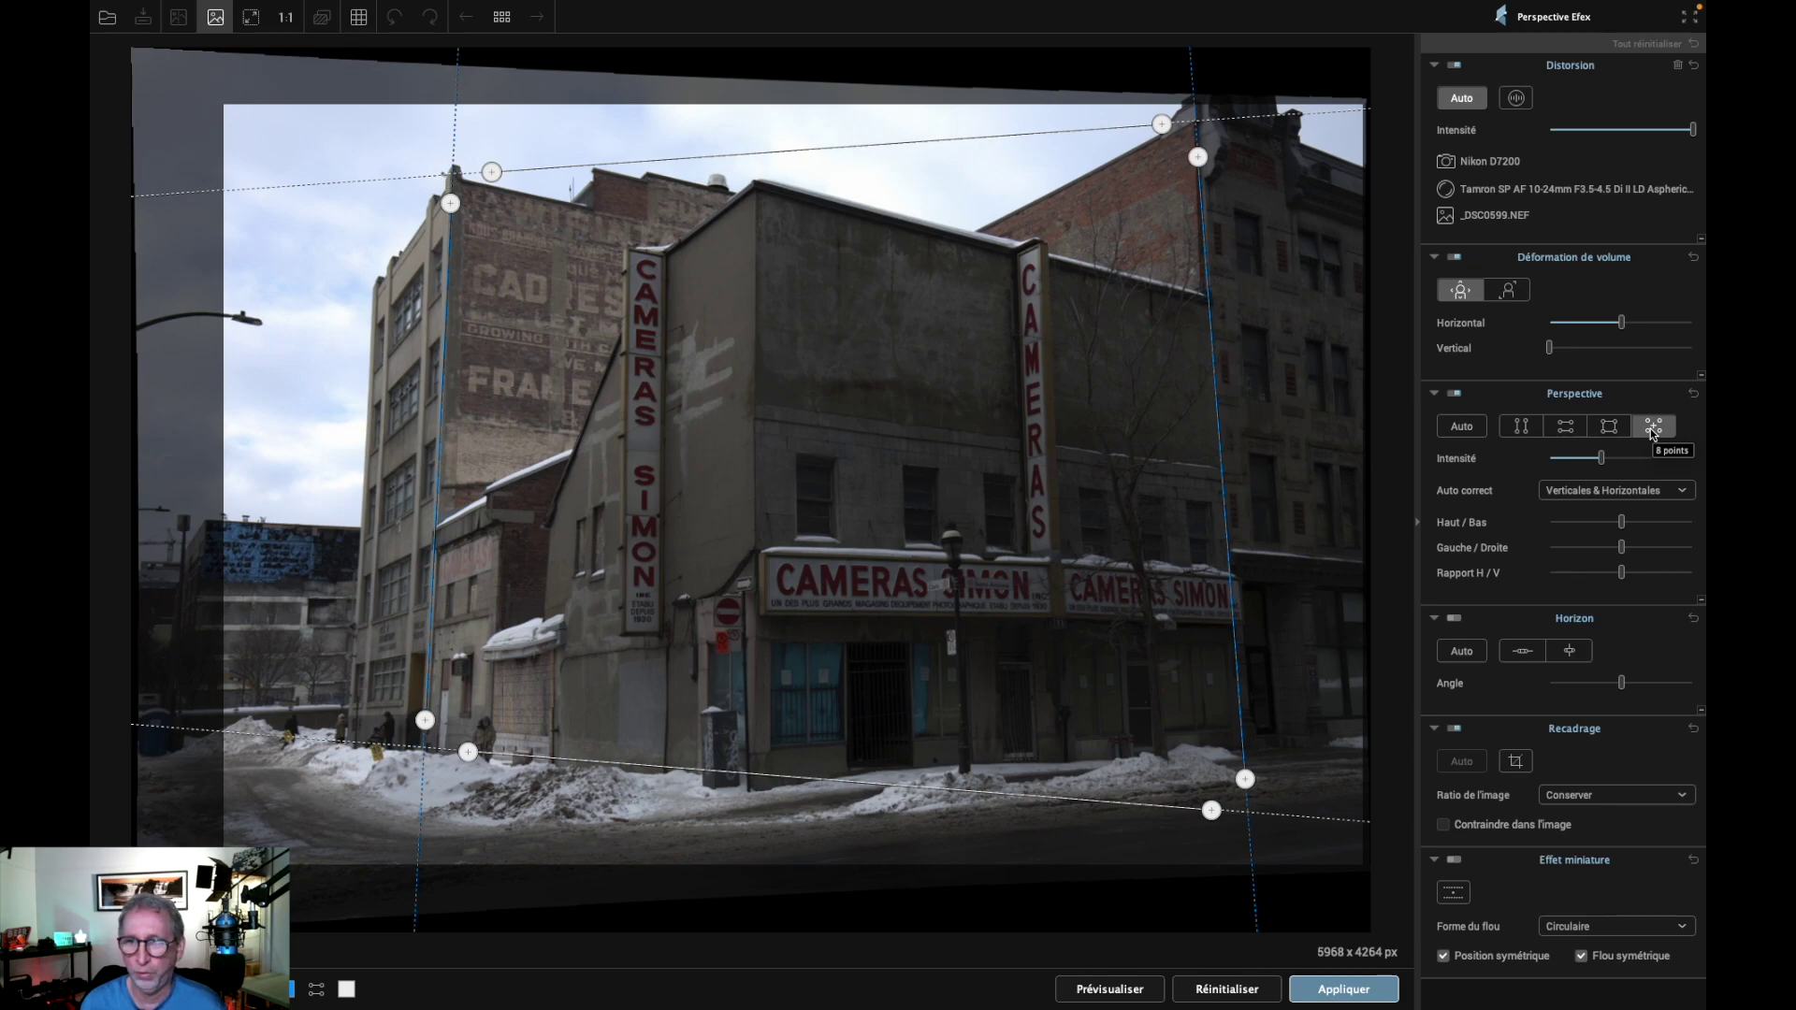
- Apply the automatic perspective correction, try intensity 27 and reset it, and limit the correction to Verticales uniquement
left_click(1450, 429)
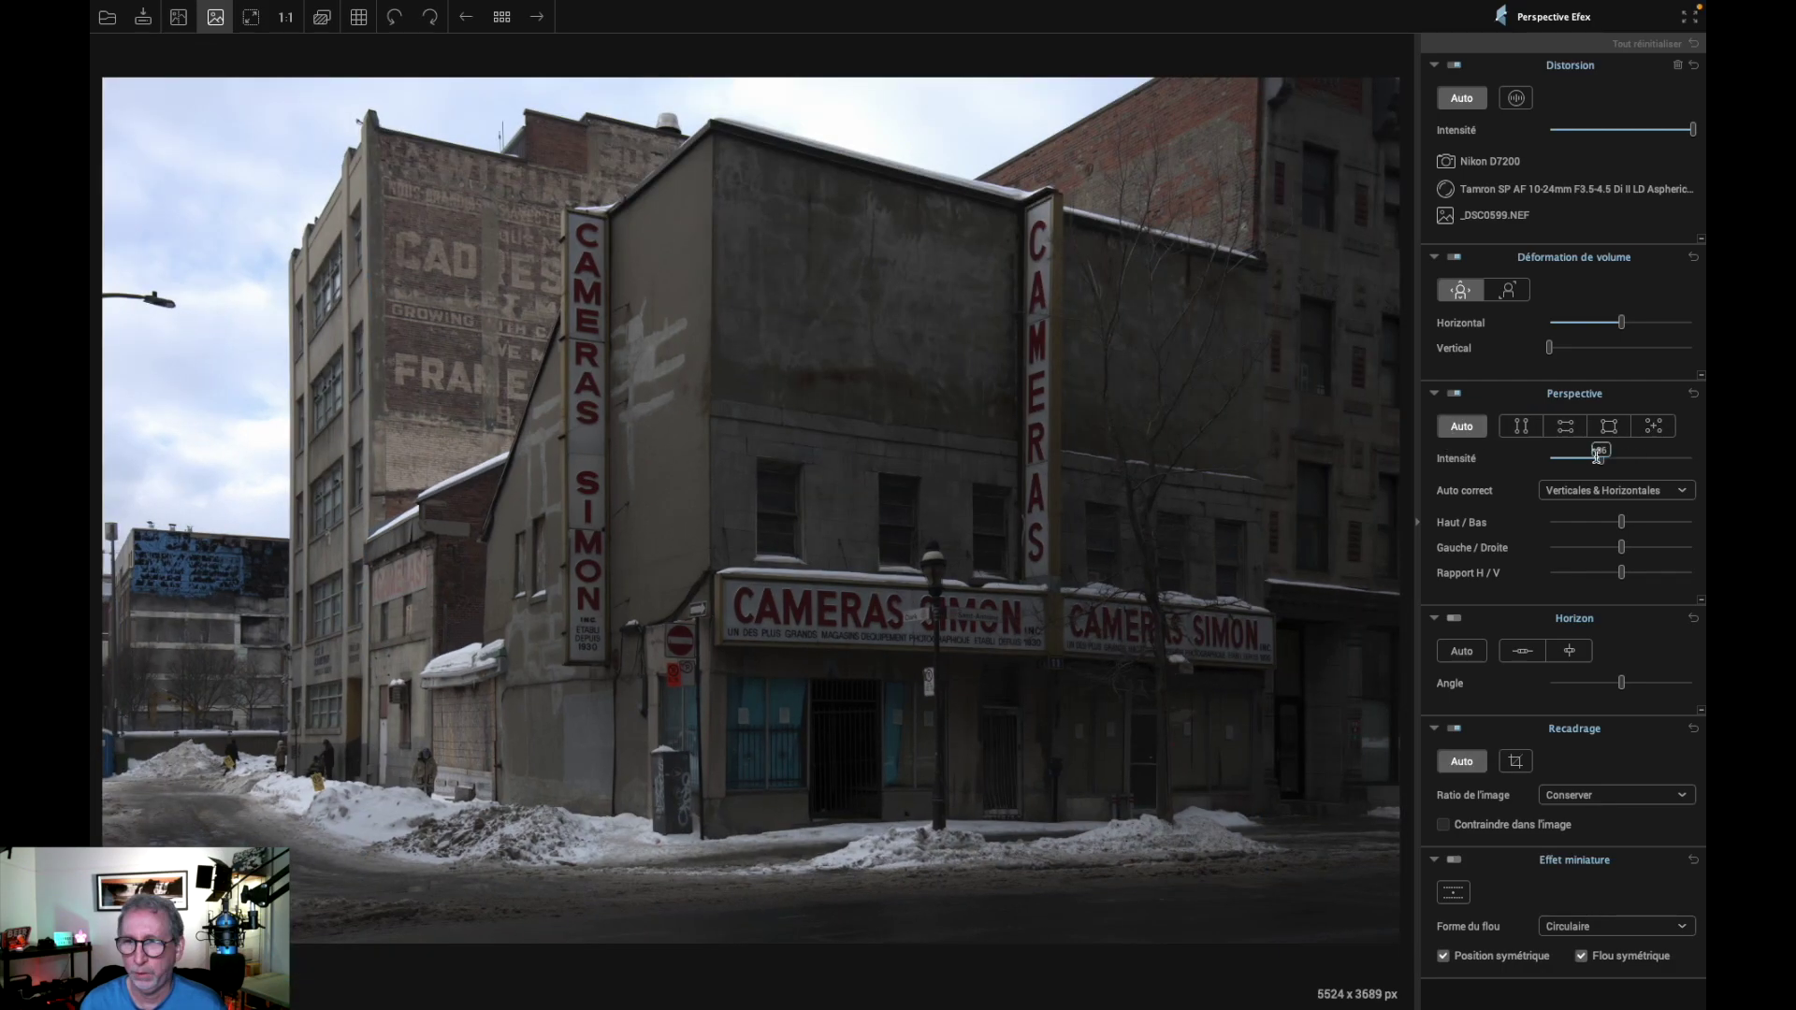
left_click_drag(1602, 459, 1589, 468)
double_click(1590, 462)
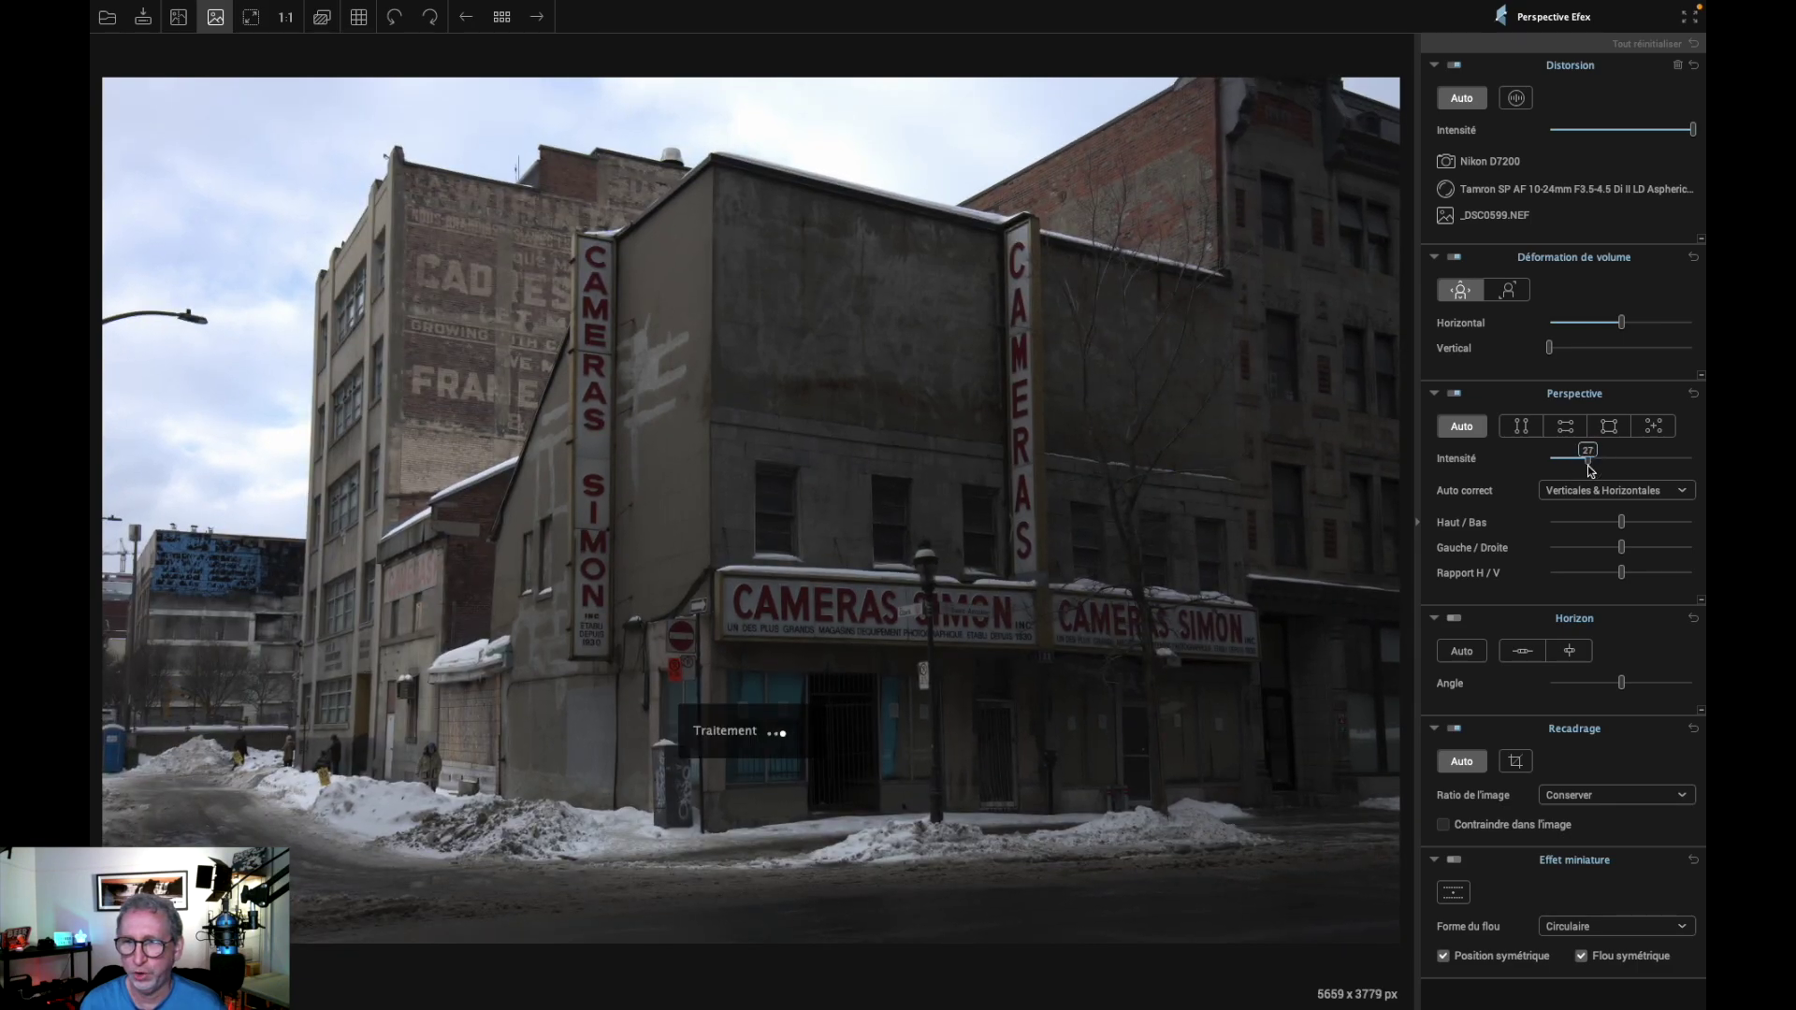
left_click(1684, 493)
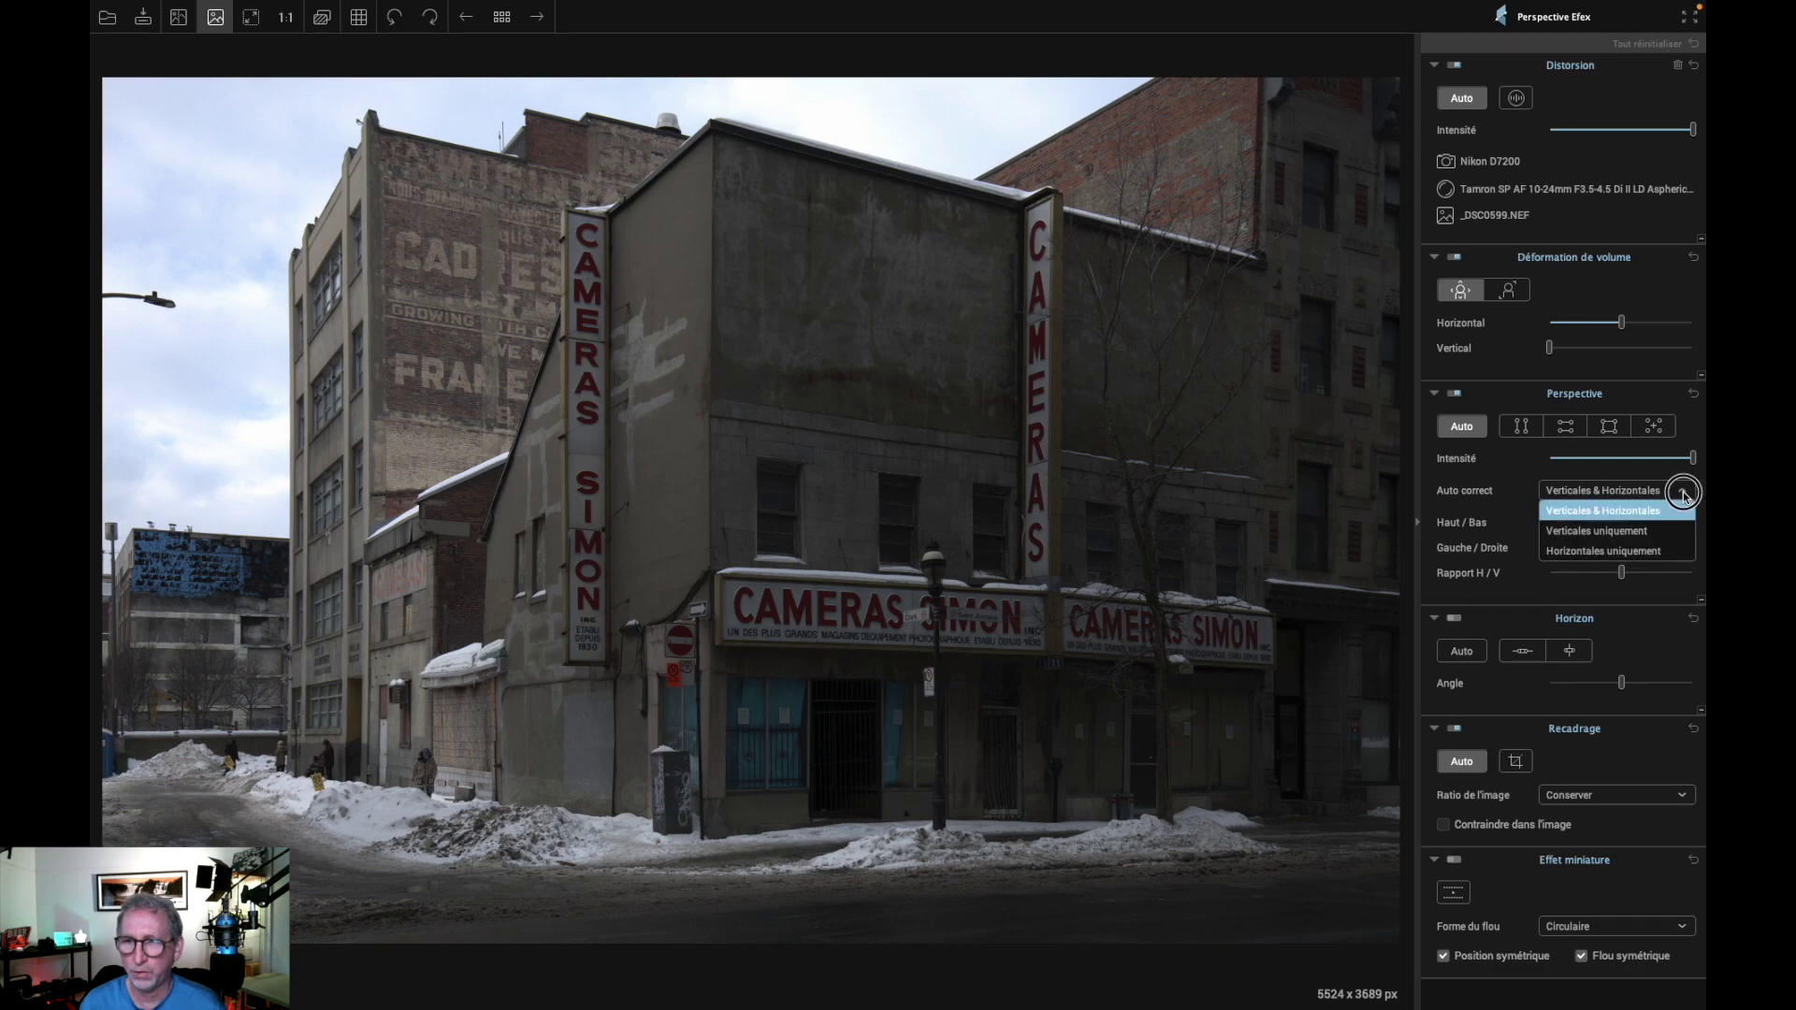
left_click(1669, 530)
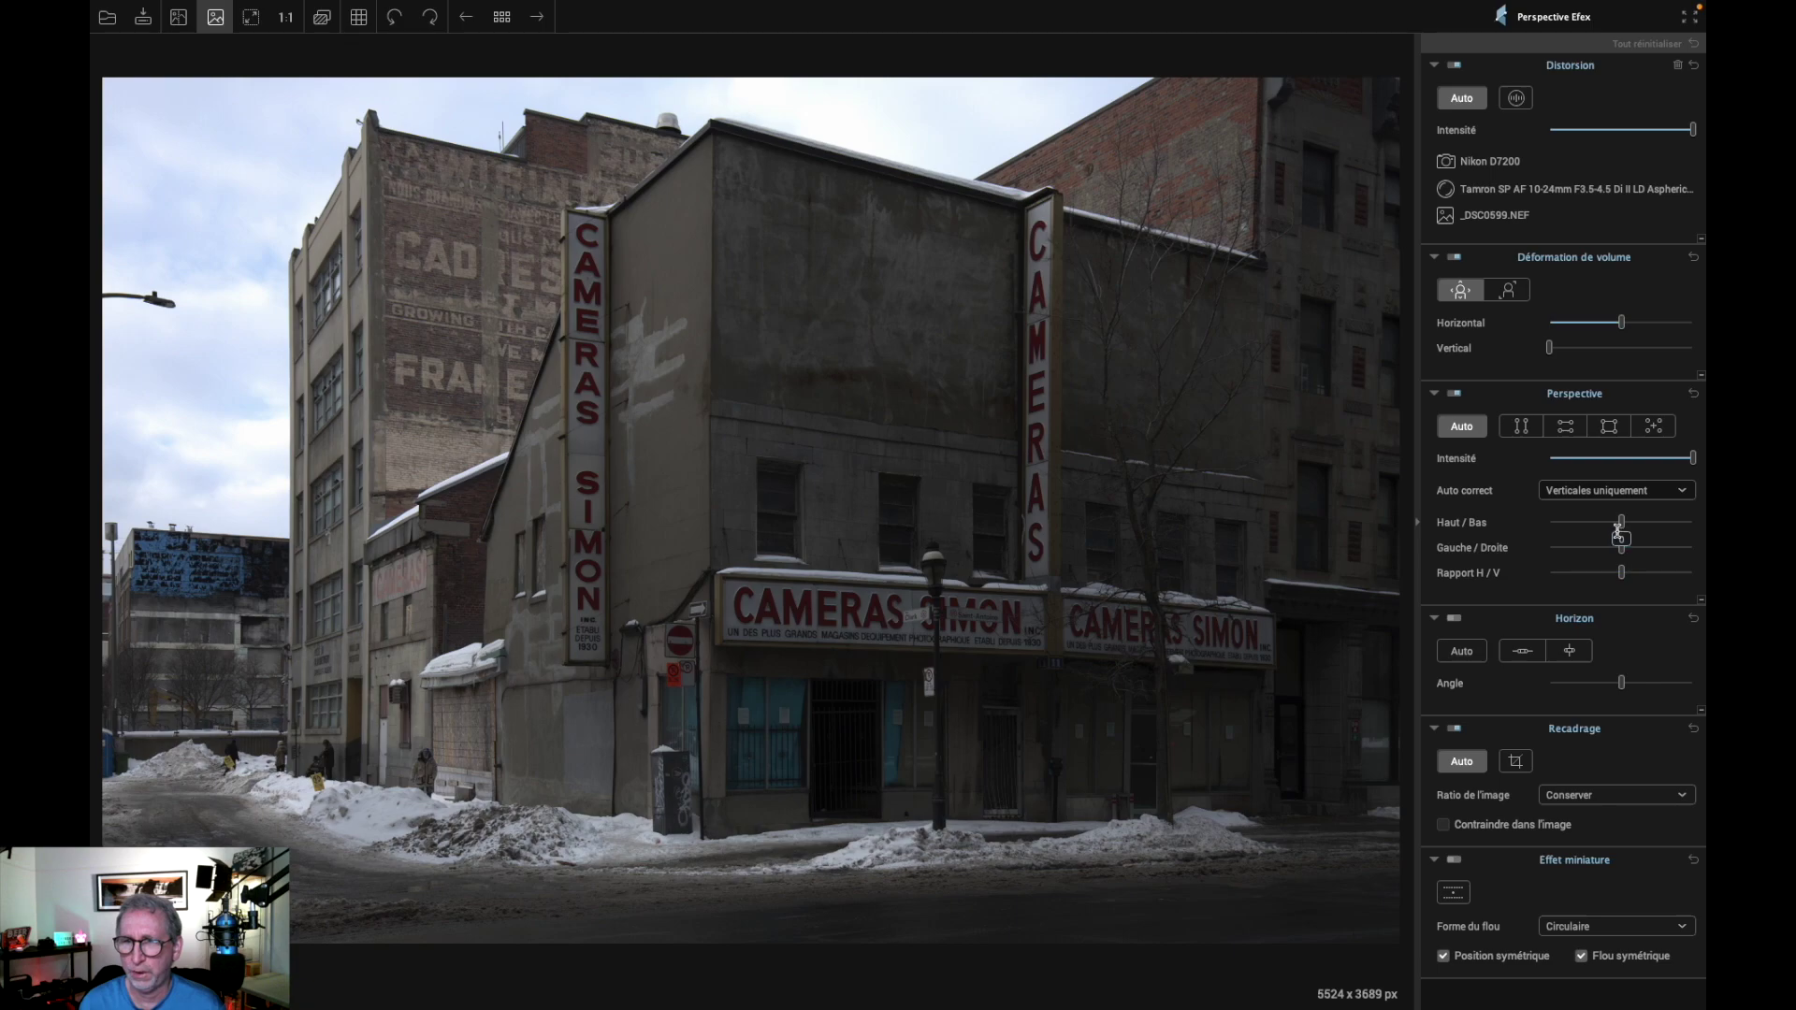
- Fine-tune the perspective with Haut/Bas, Gauche/Droite at 17 and Rapport H/V, with the intensity at 100
left_click_drag(1621, 522, 1610, 573)
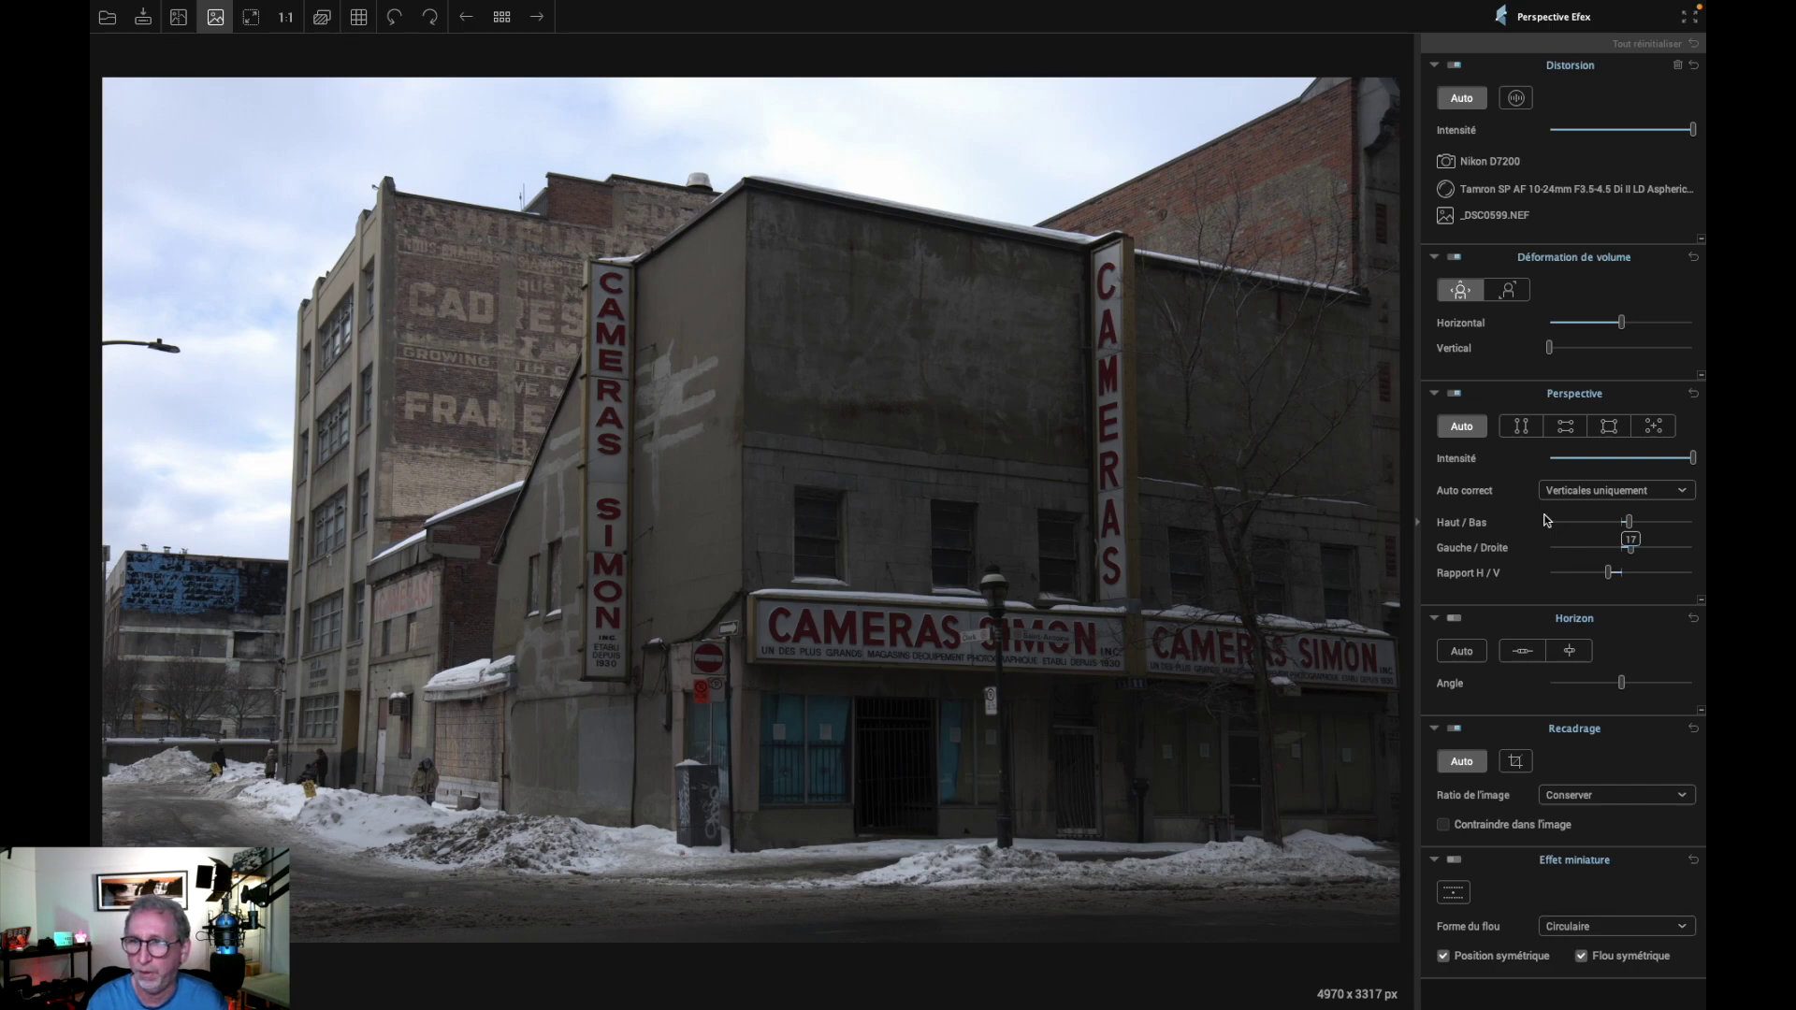
mouse_move(1676, 462)
left_mouse_down()
mouse_move(1606, 462)
mouse_move(1693, 456)
left_mouse_up()
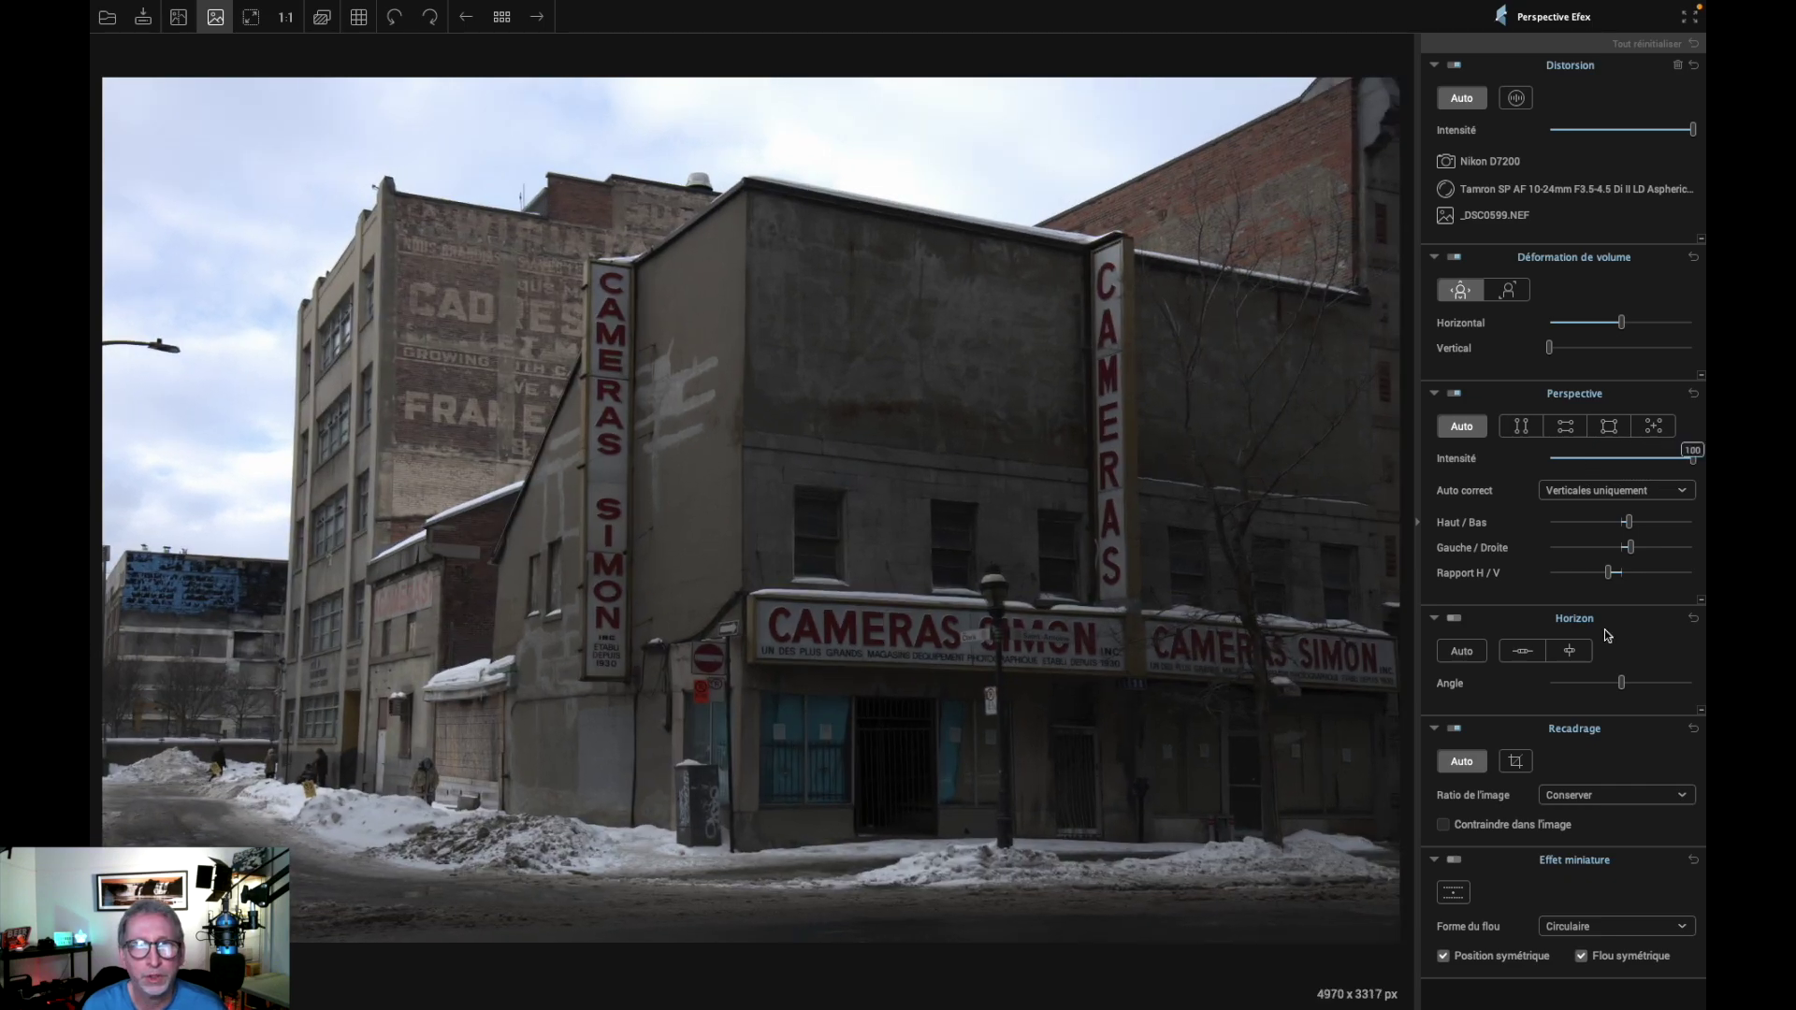
- Apply the automatic horizon correction
left_click(1473, 661)
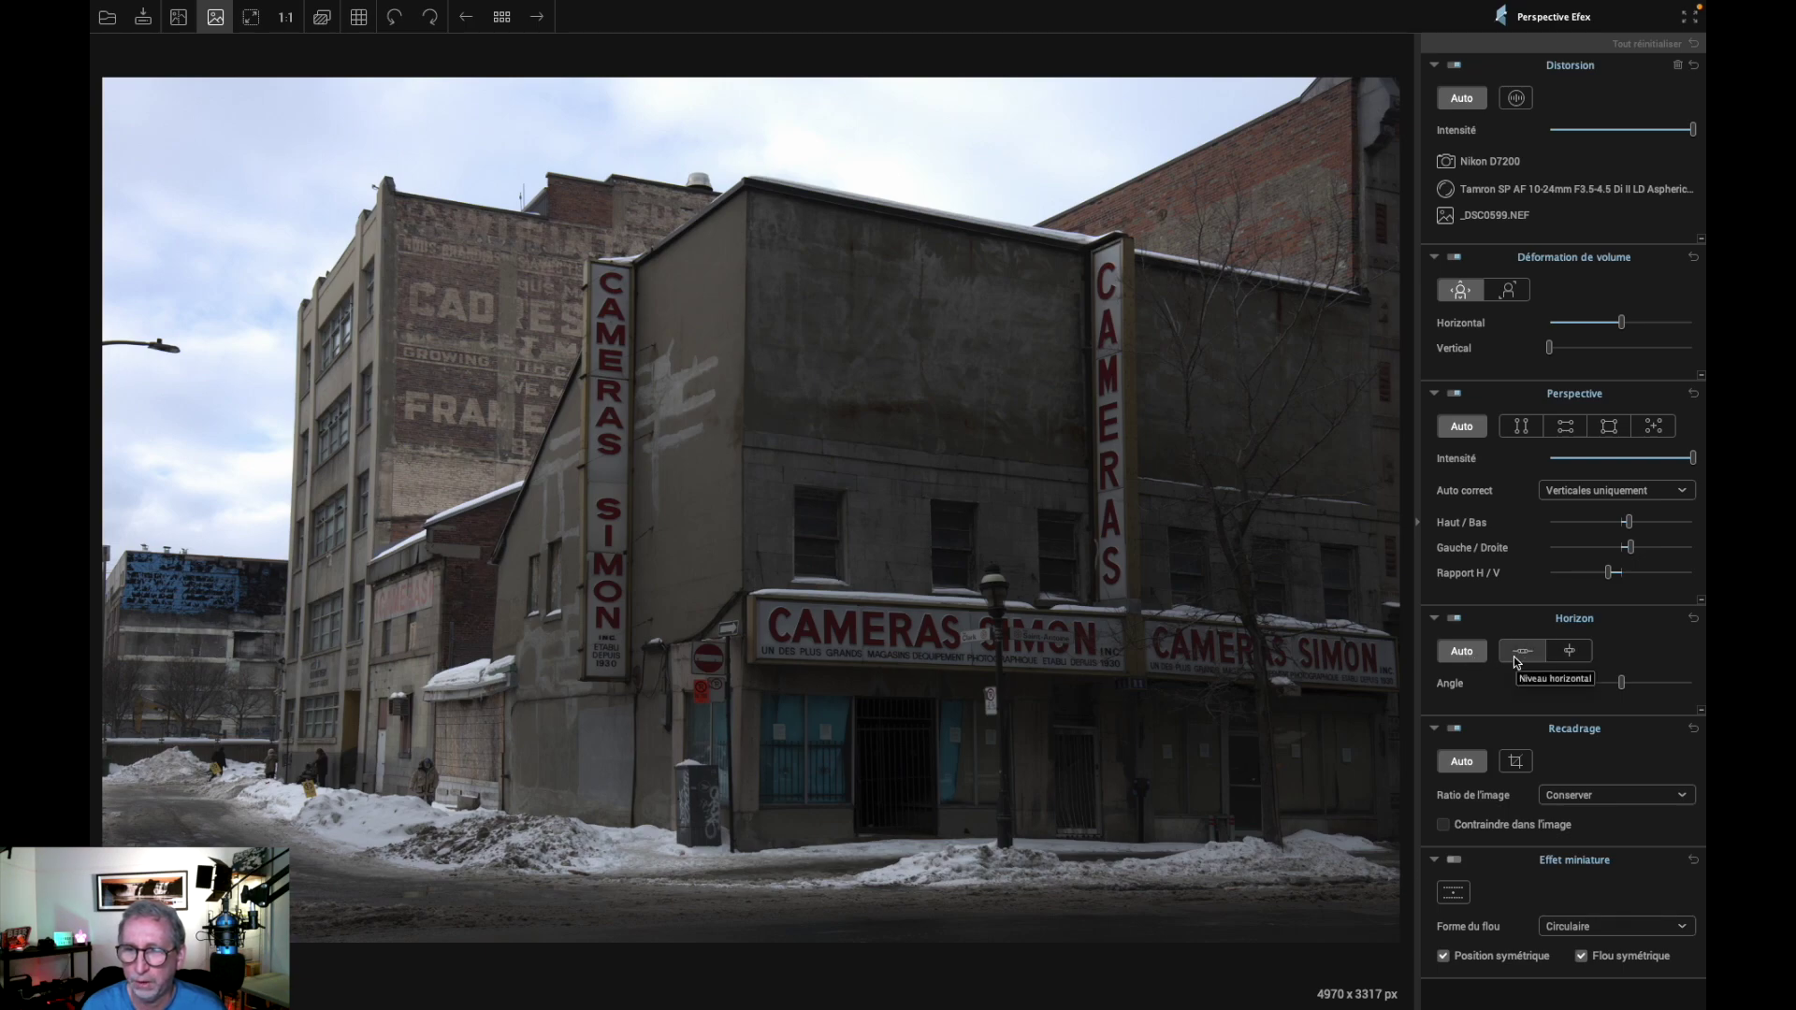
- Try the vertical level tool of the Horizon correction on the photo
left_click(1573, 653)
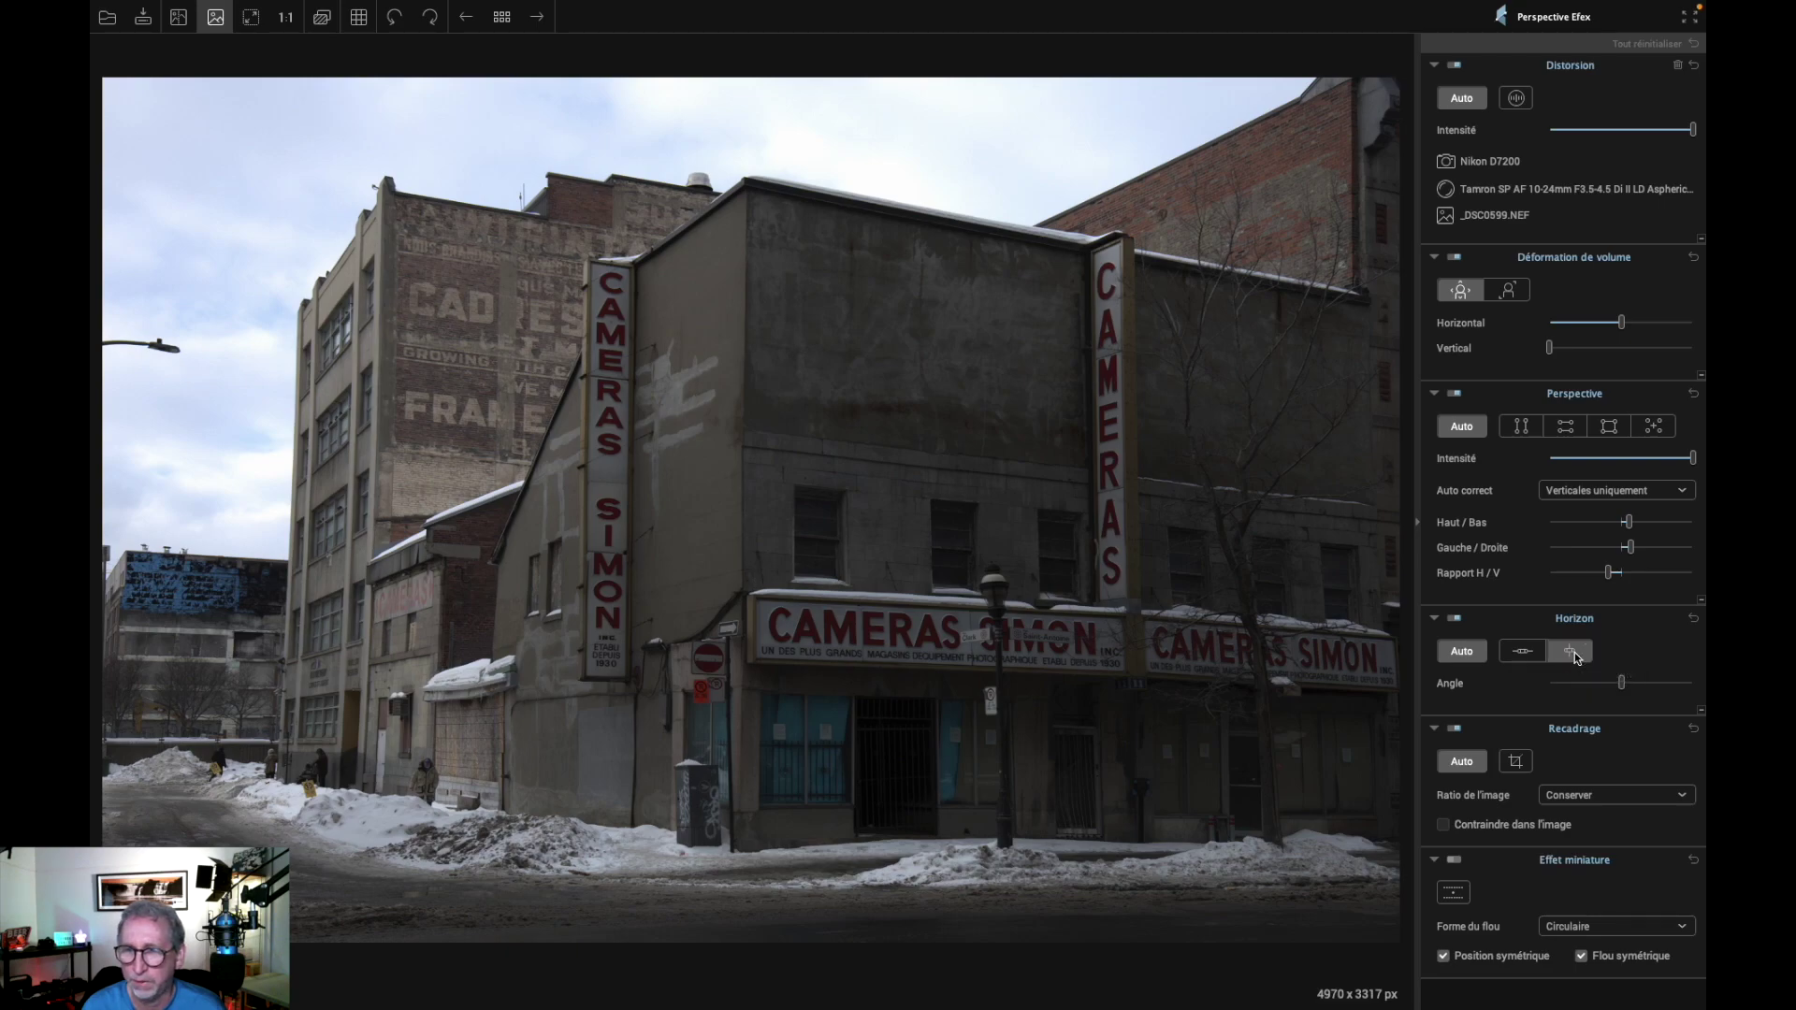
key("Escape")
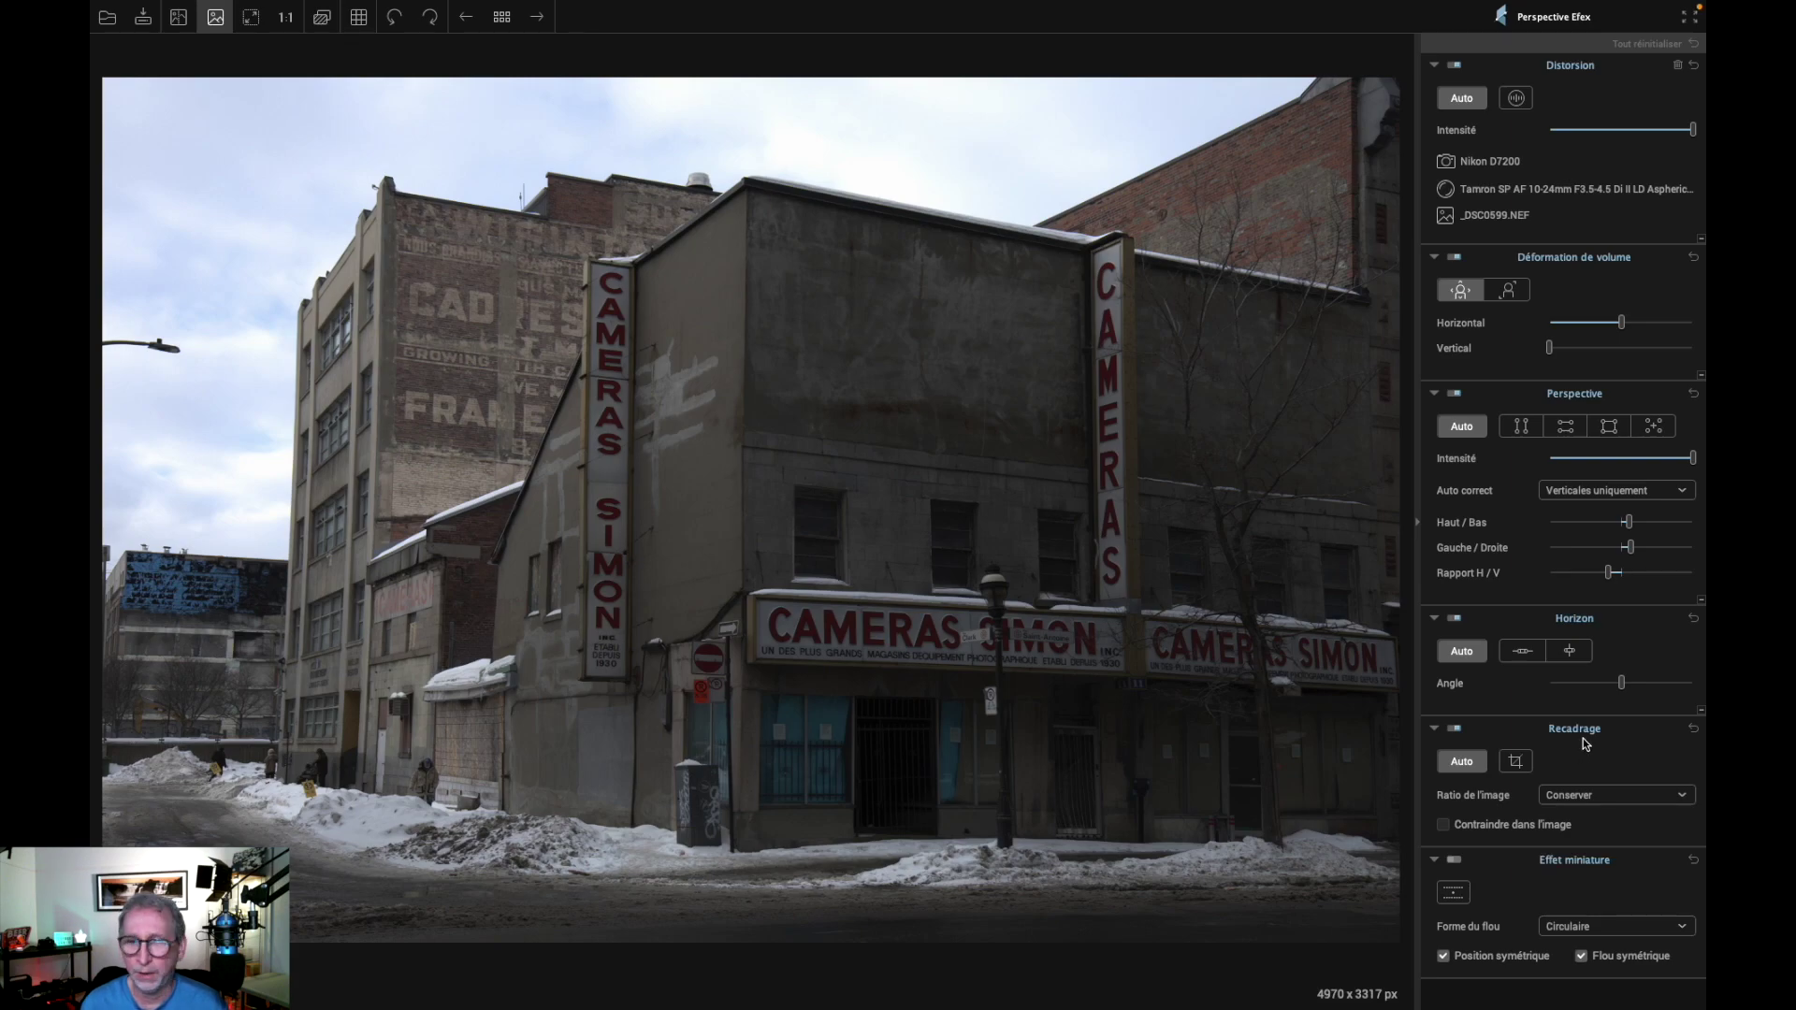
- Try the manual crop frame, look through the image ratio options, and switch the automatic crop off and back on
left_click(1515, 762)
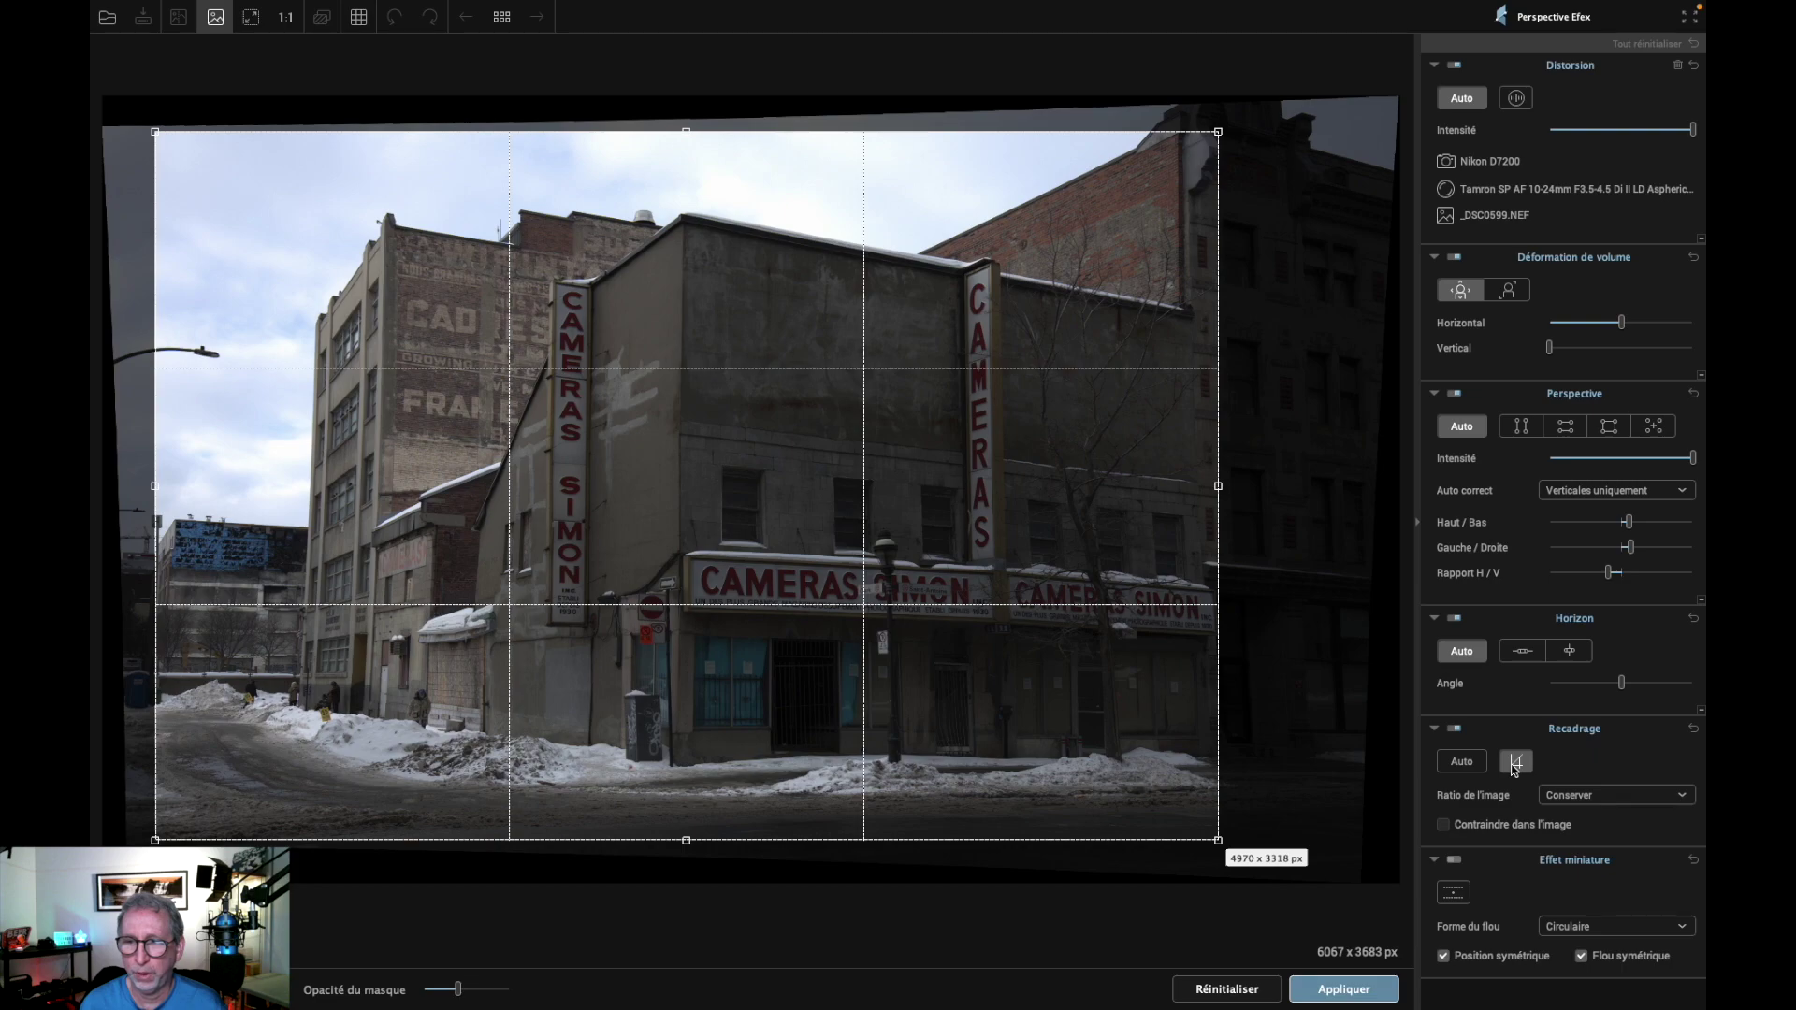
left_click(1461, 762)
left_click(1682, 797)
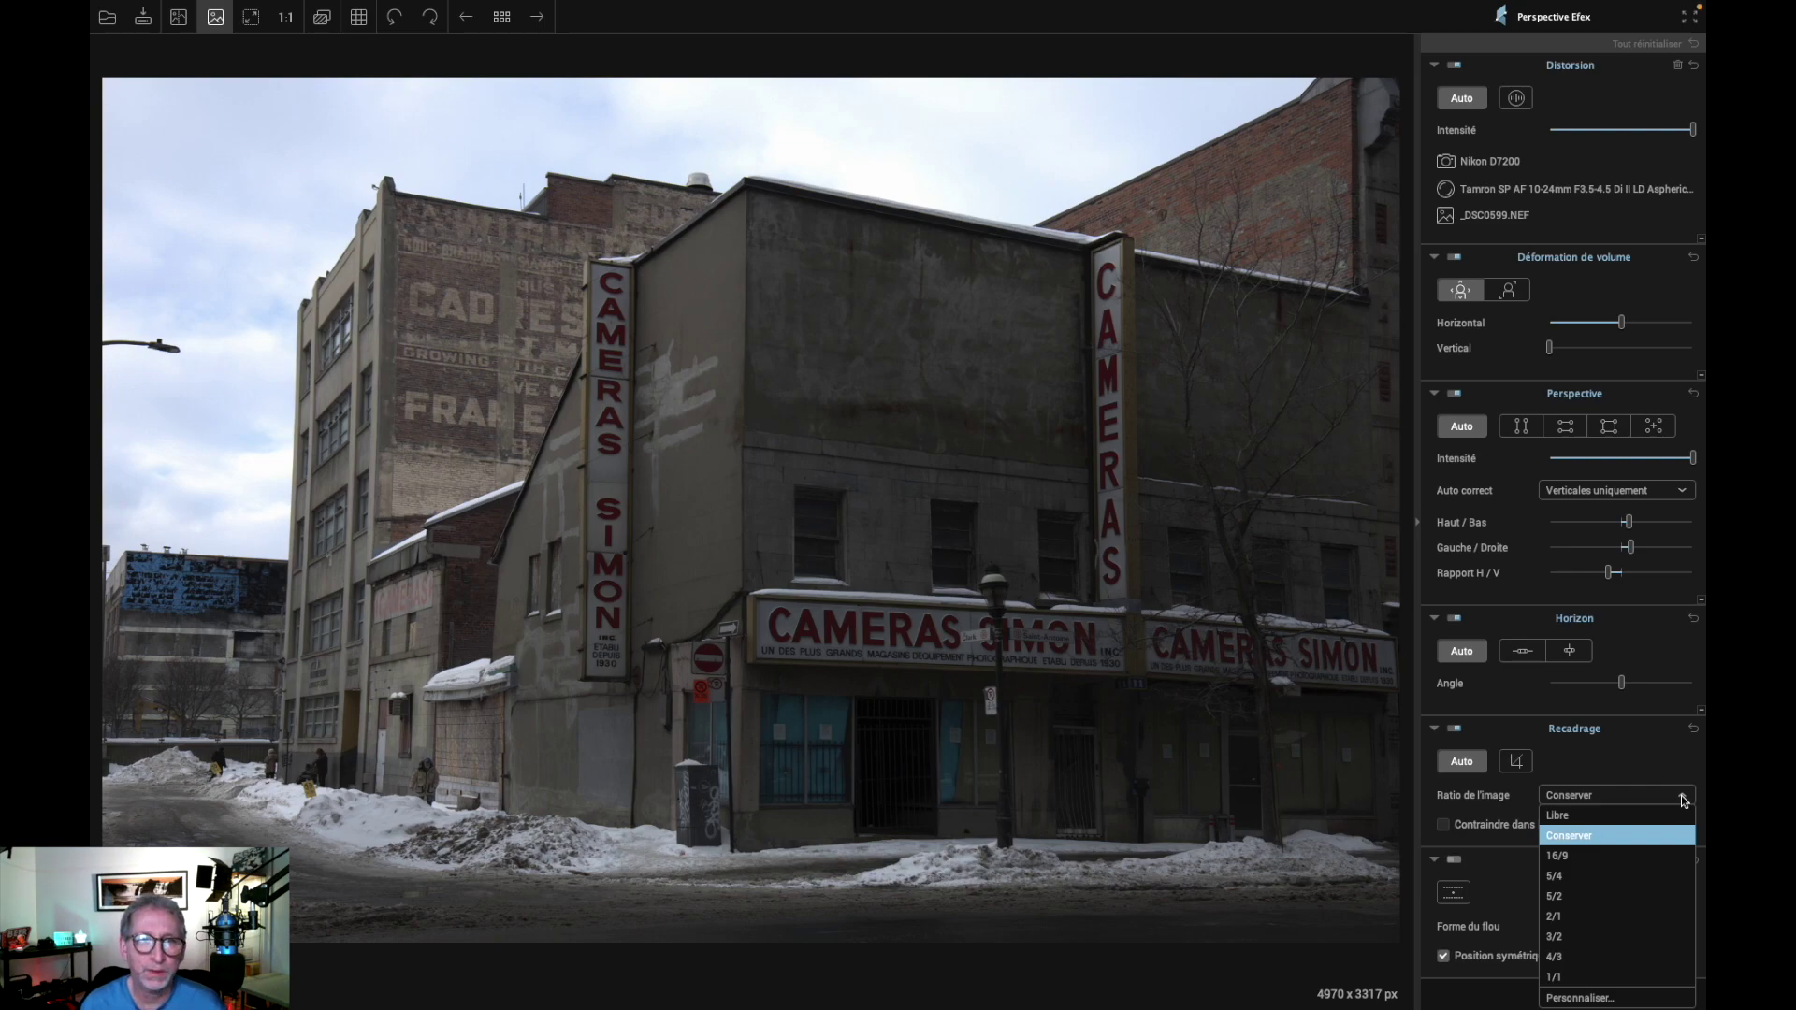
left_click(1462, 763)
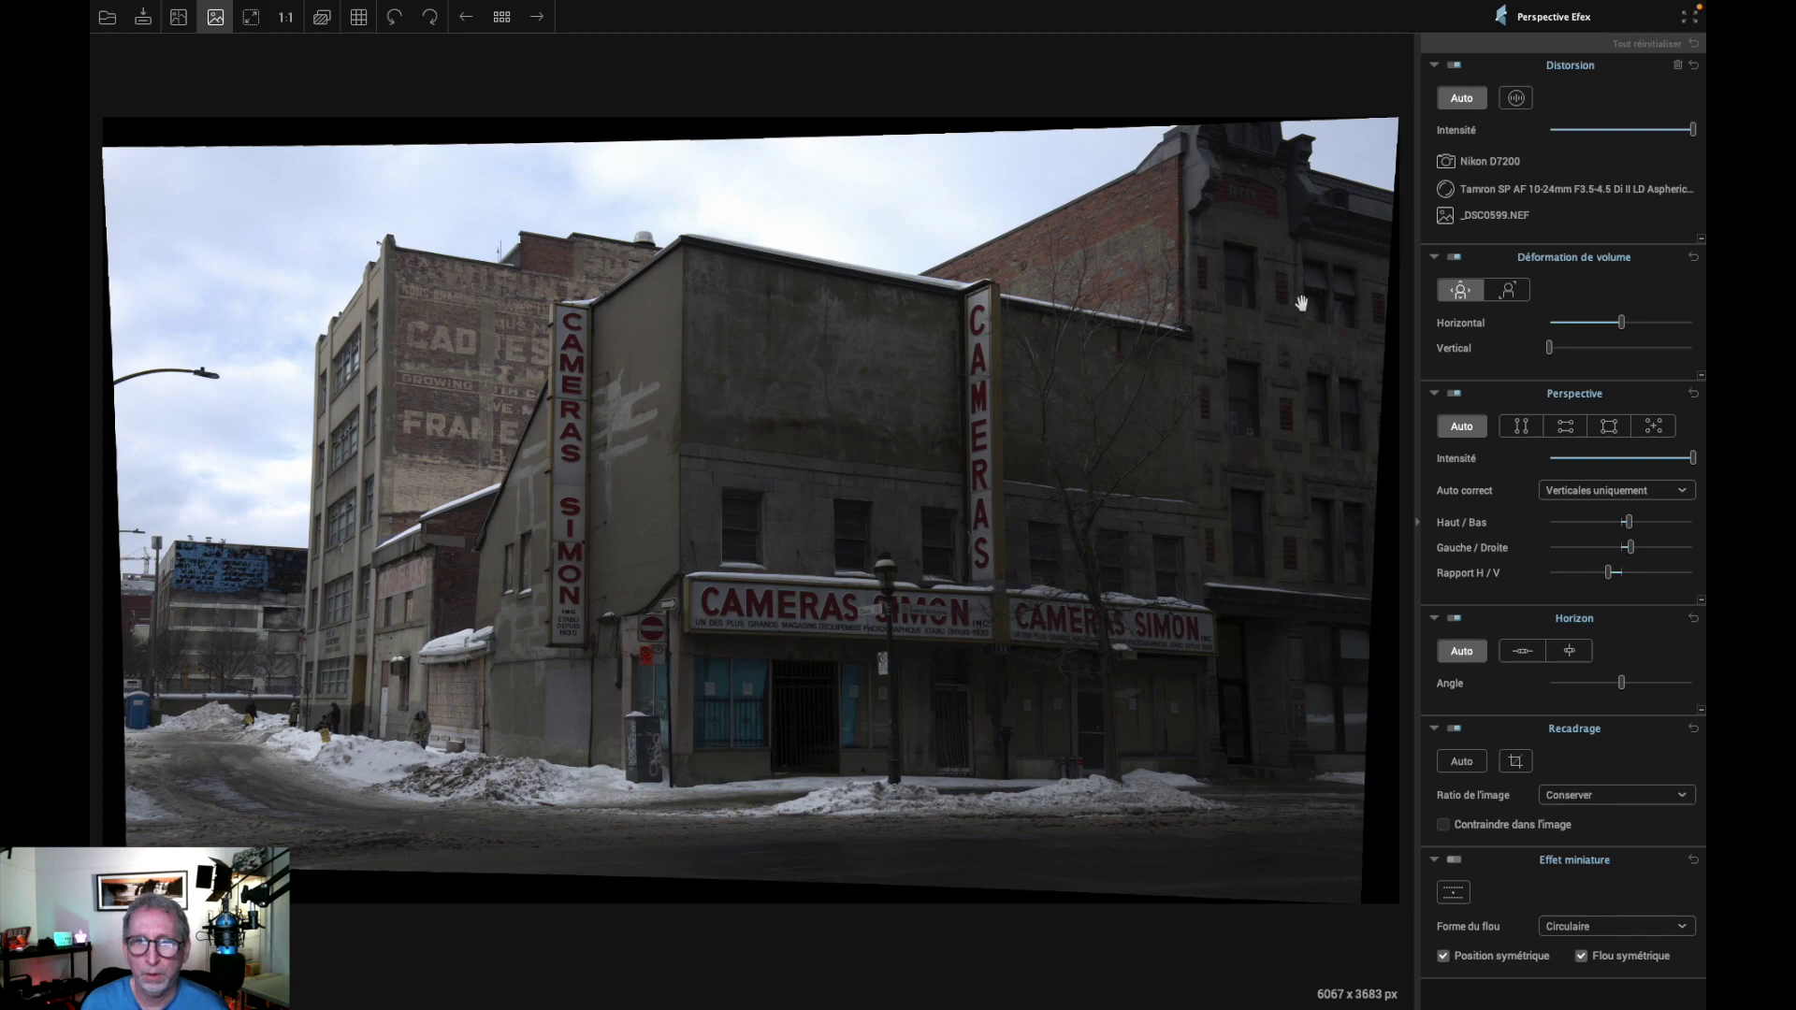
left_click(1451, 765)
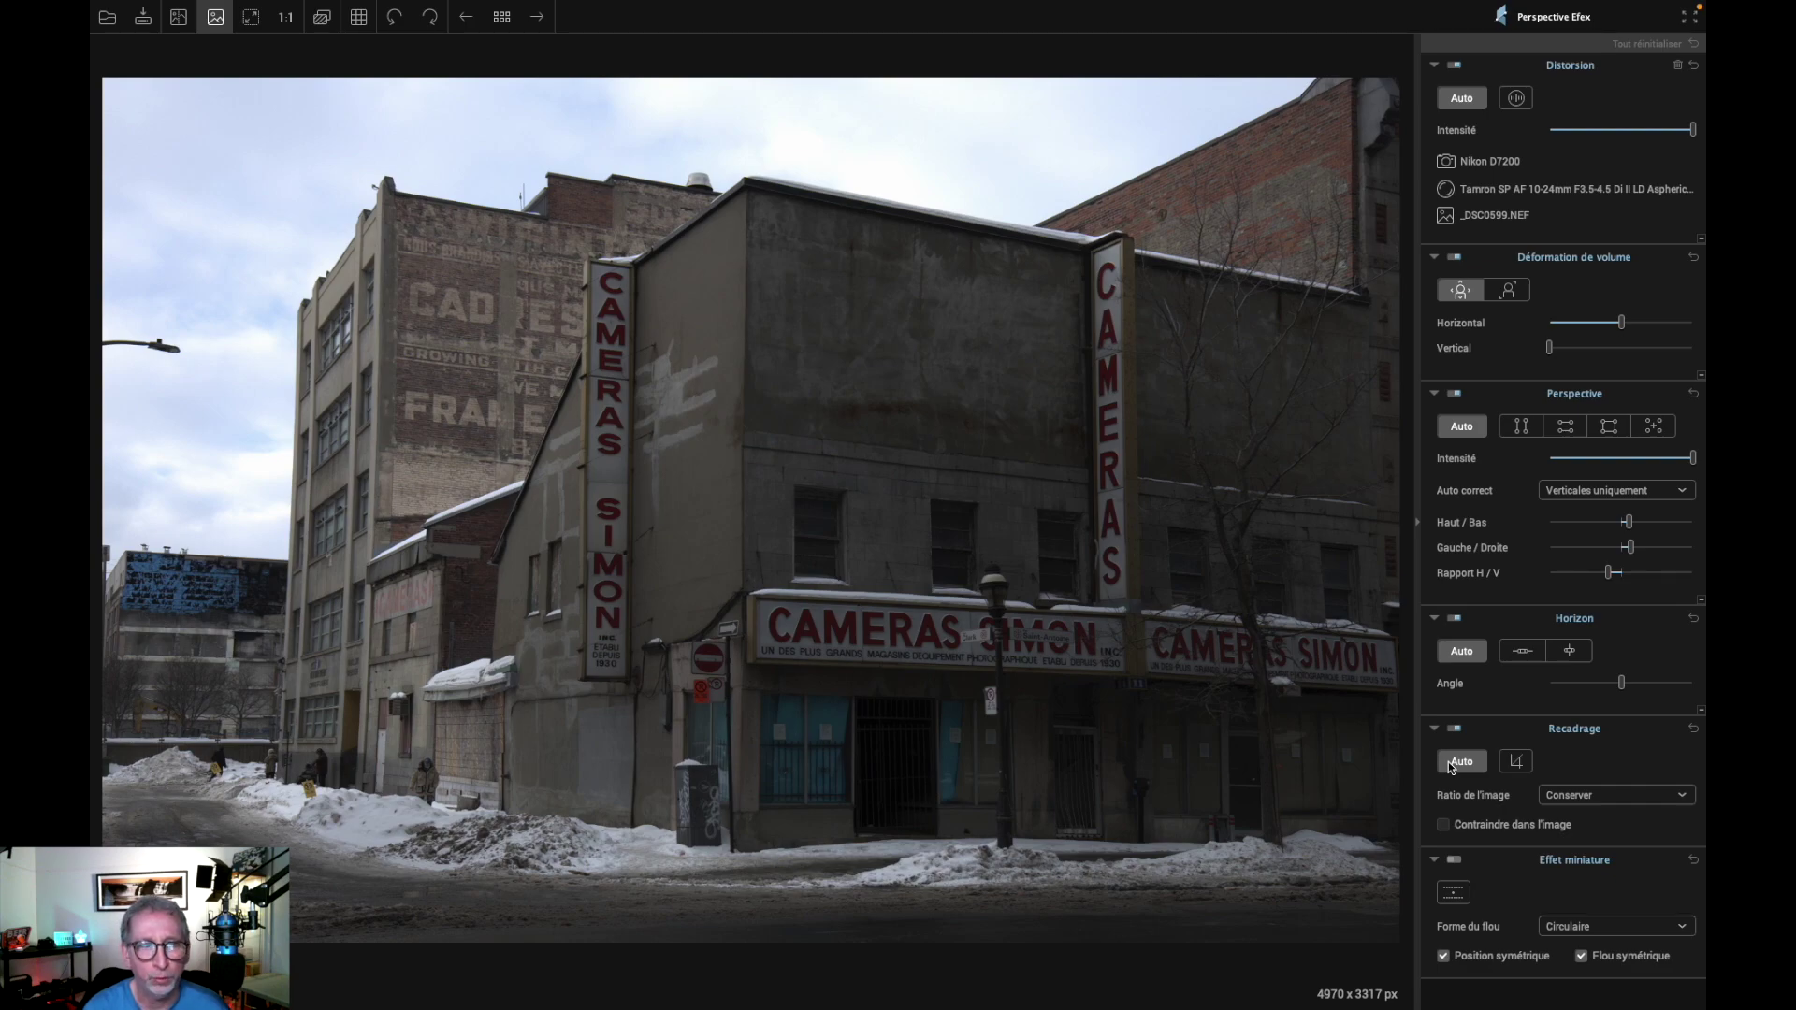
- Show the original and corrected photo side by side for comparison
left_click(181, 24)
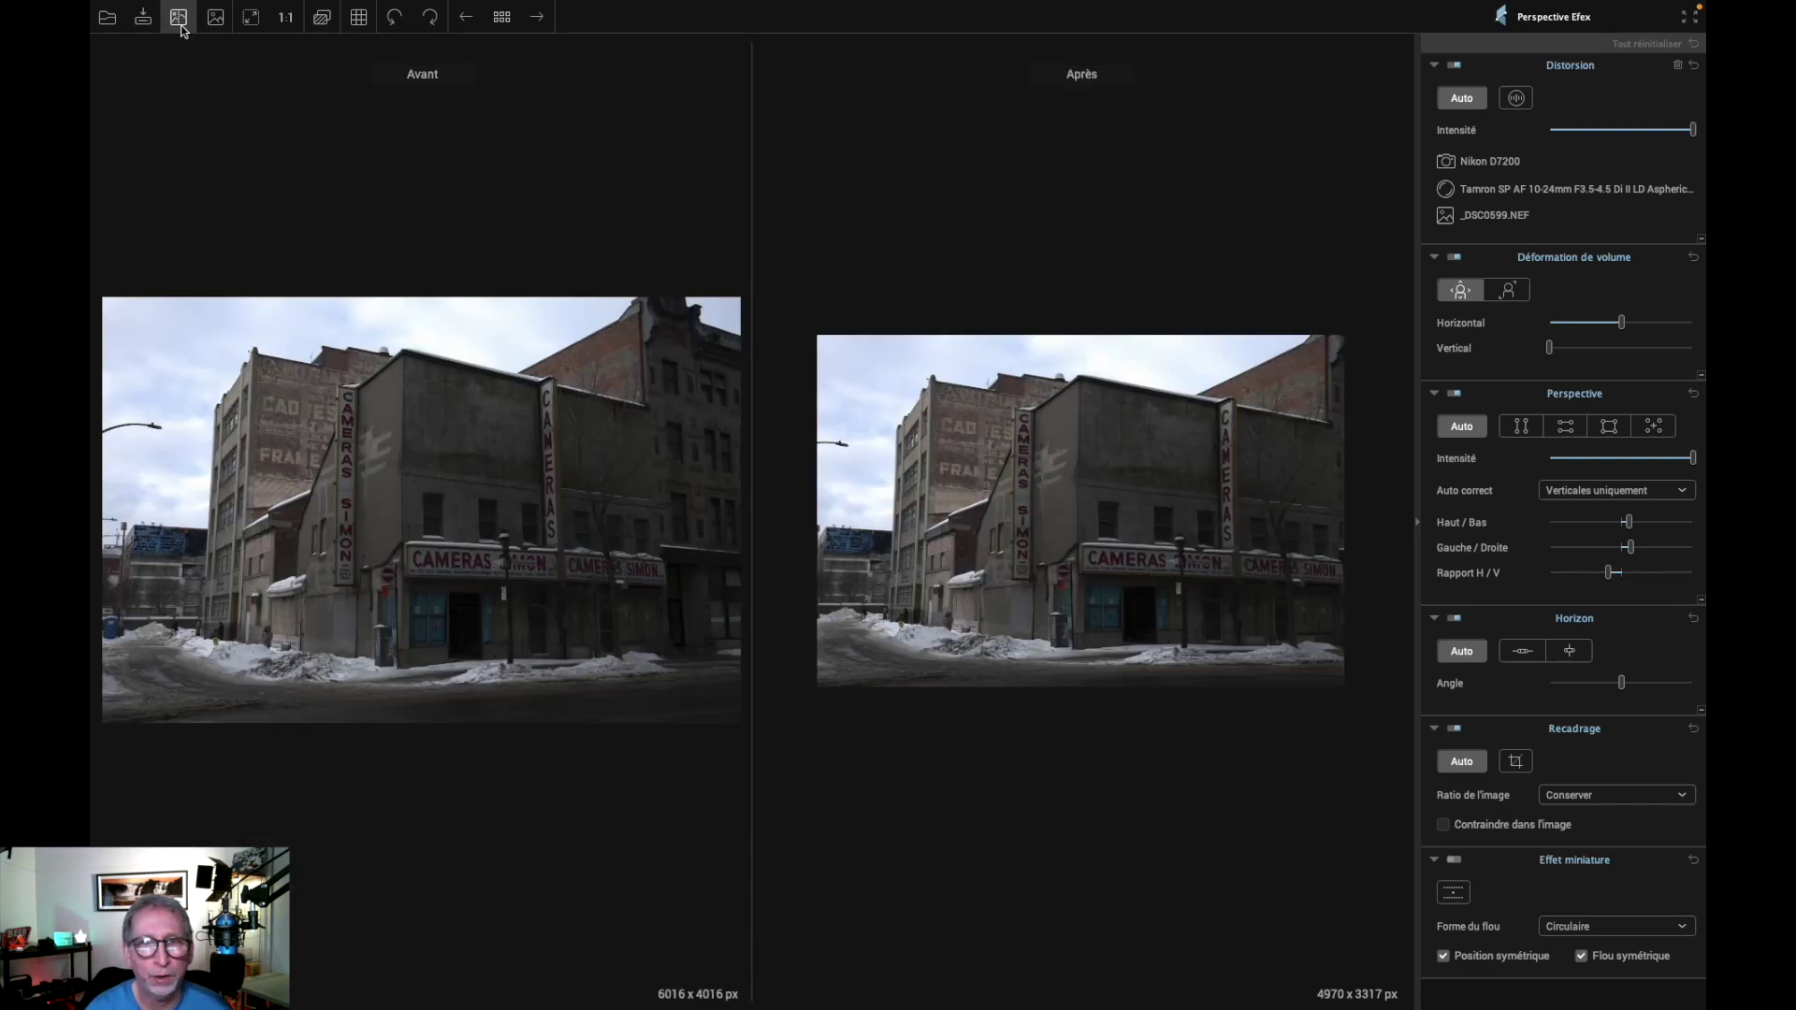